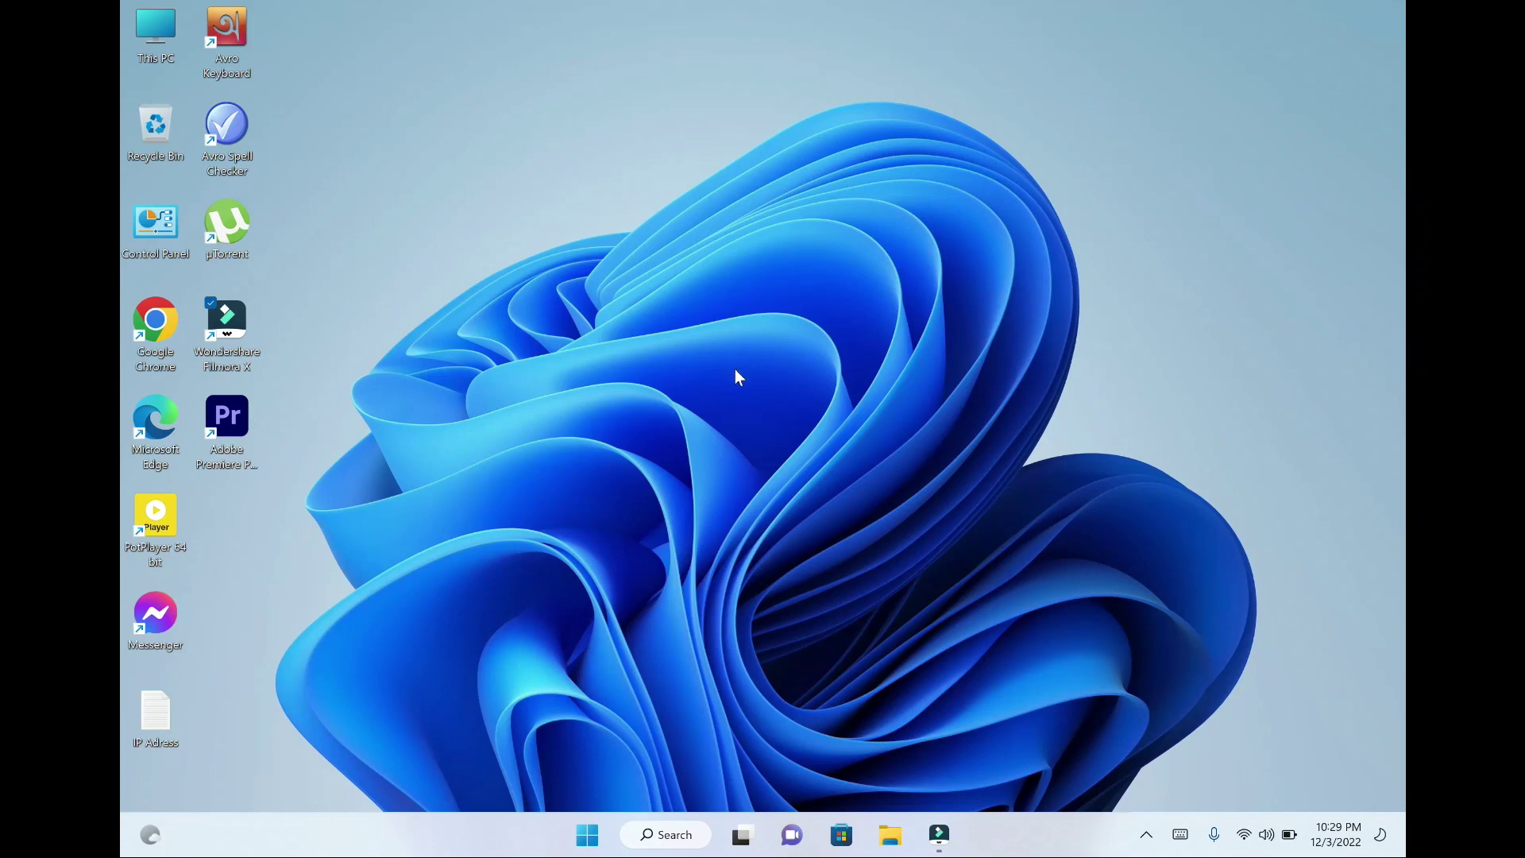
Launch the Windows Security app from Settings > Privacy & security
{"action": "left_click", "coordinate": [586, 834]}
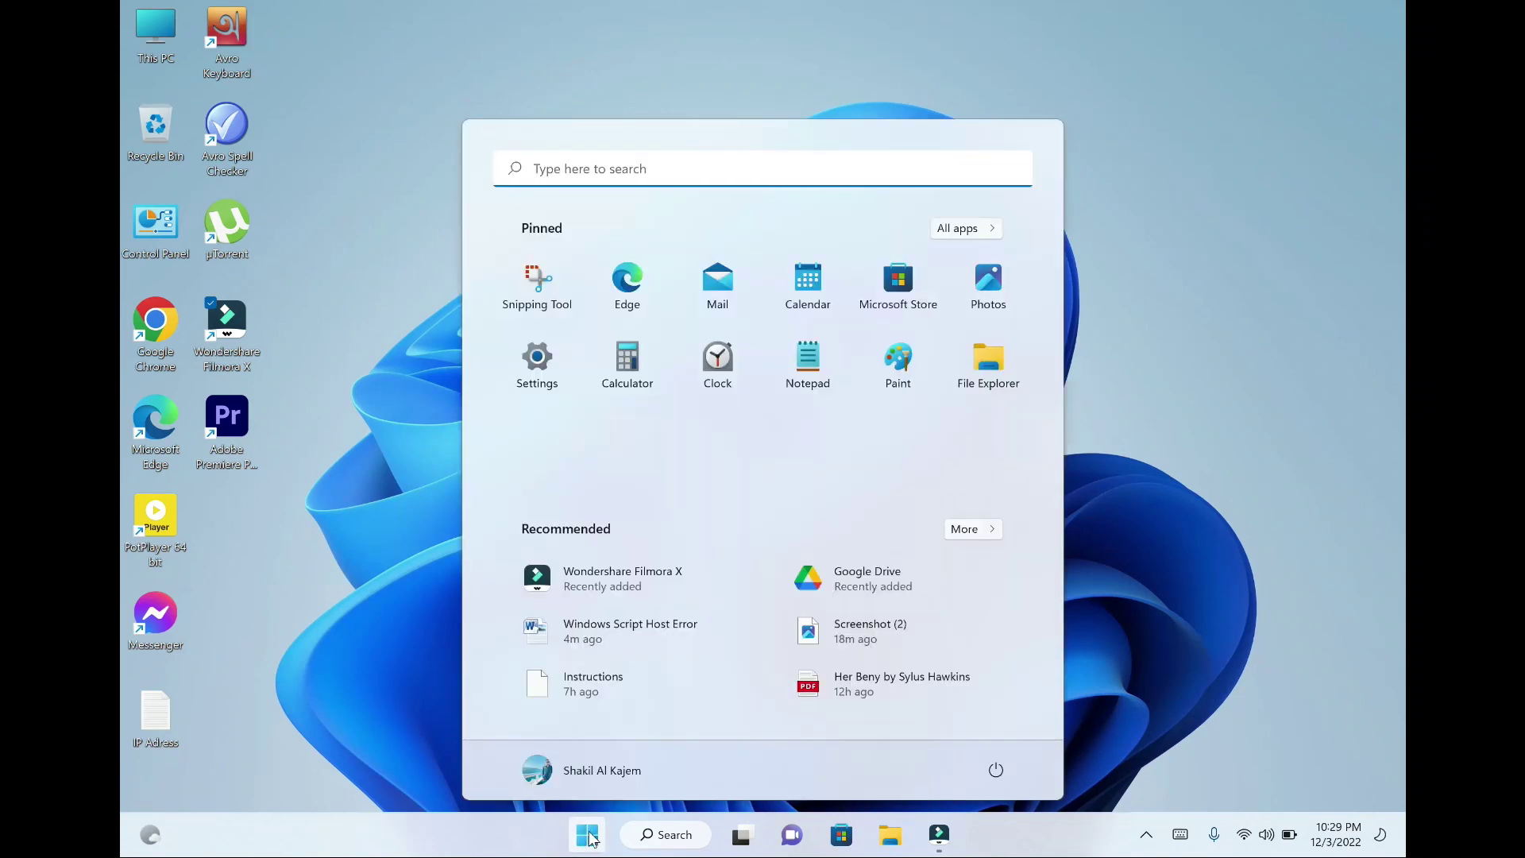
{"action": "left_click", "coordinate": [536, 363]}
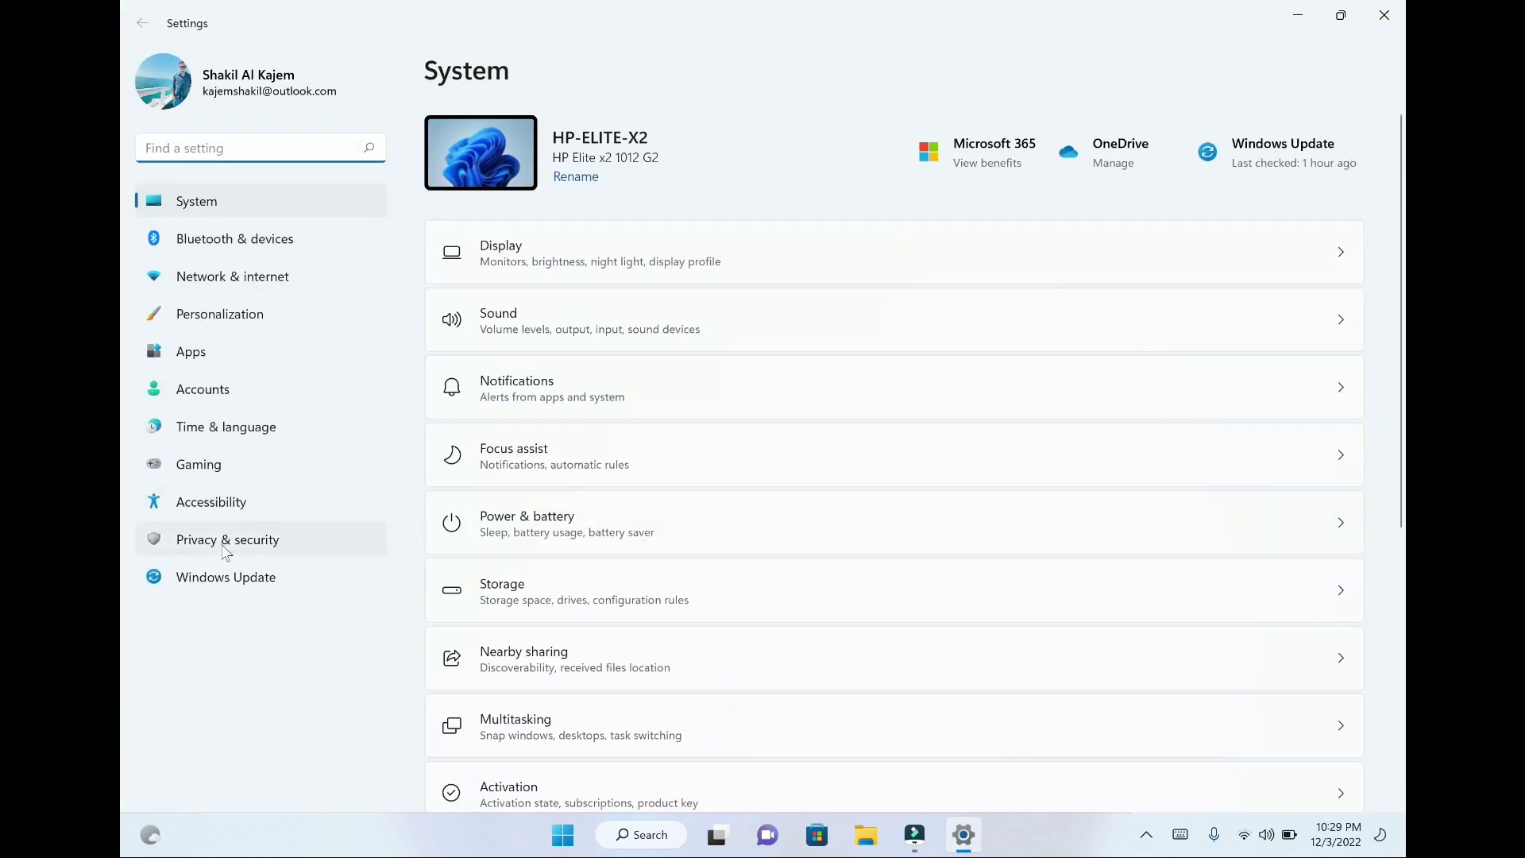
{"action": "left_click", "coordinate": [244, 548]}
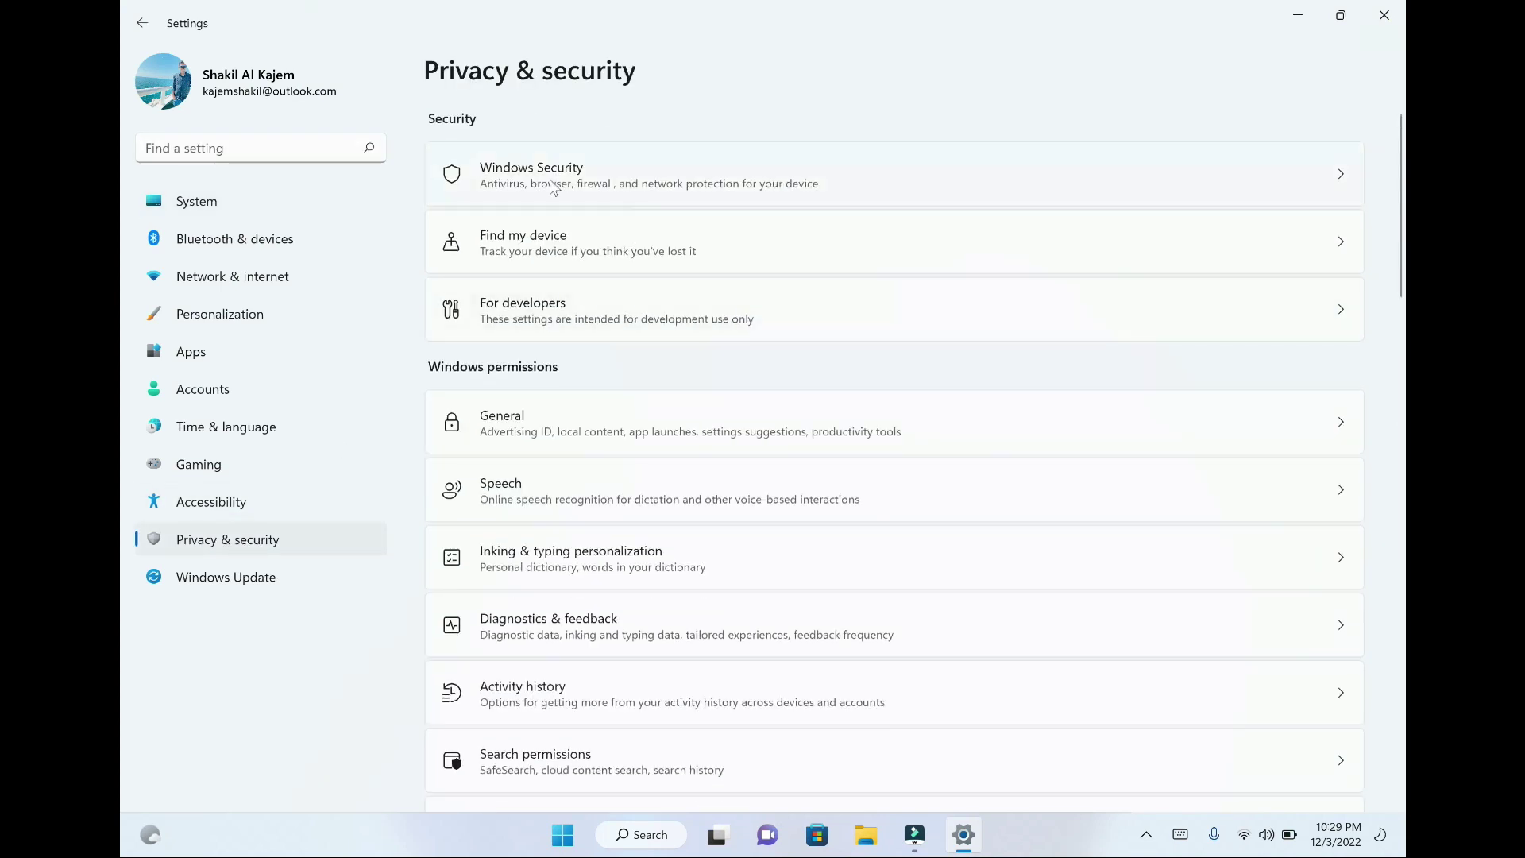
{"action": "left_click", "coordinate": [631, 181]}
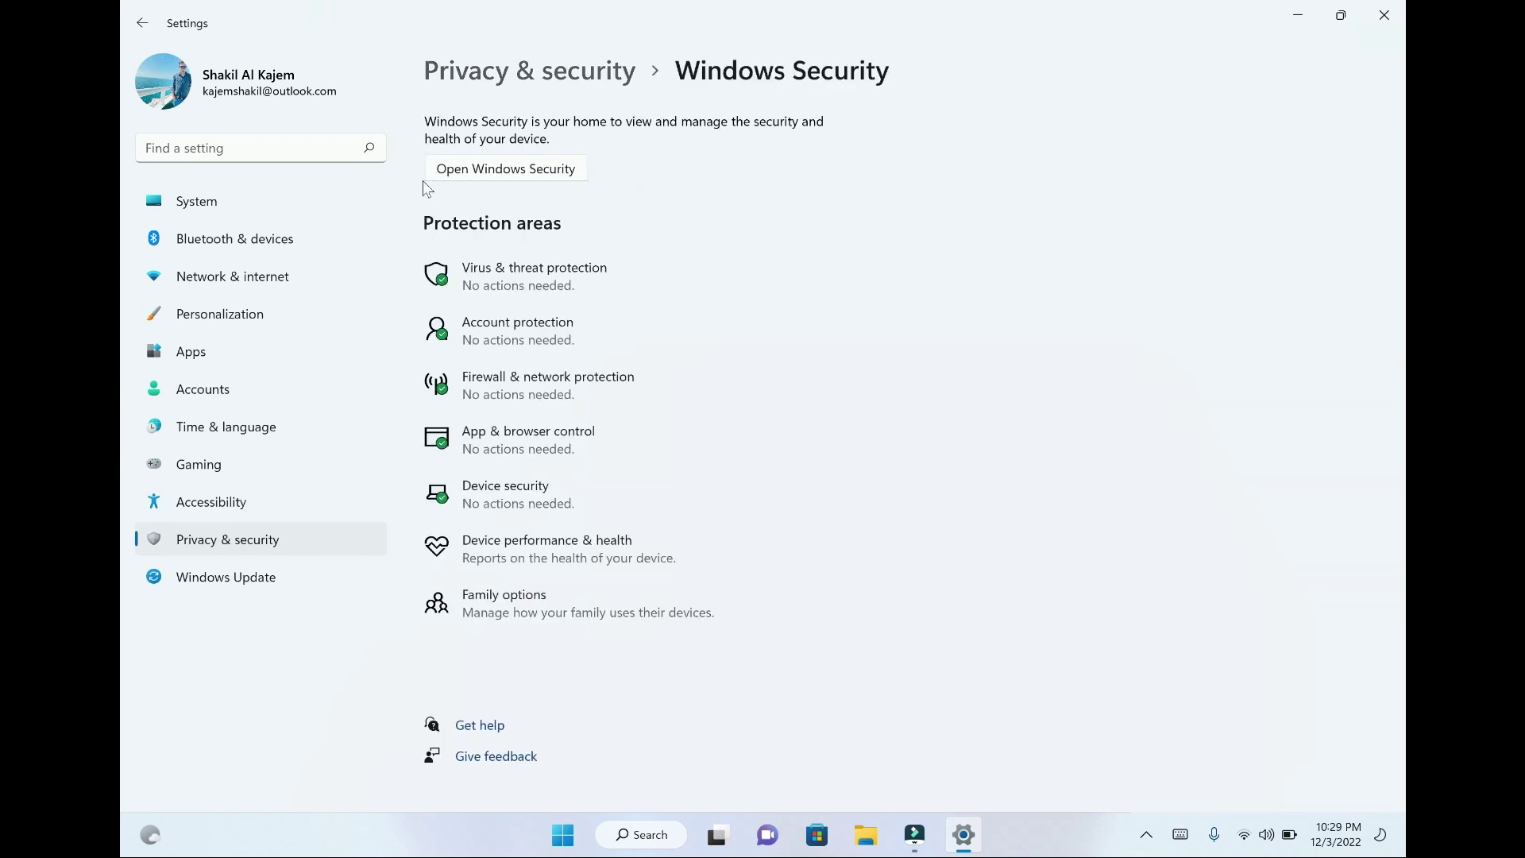
{"action": "left_click", "coordinate": [533, 179]}
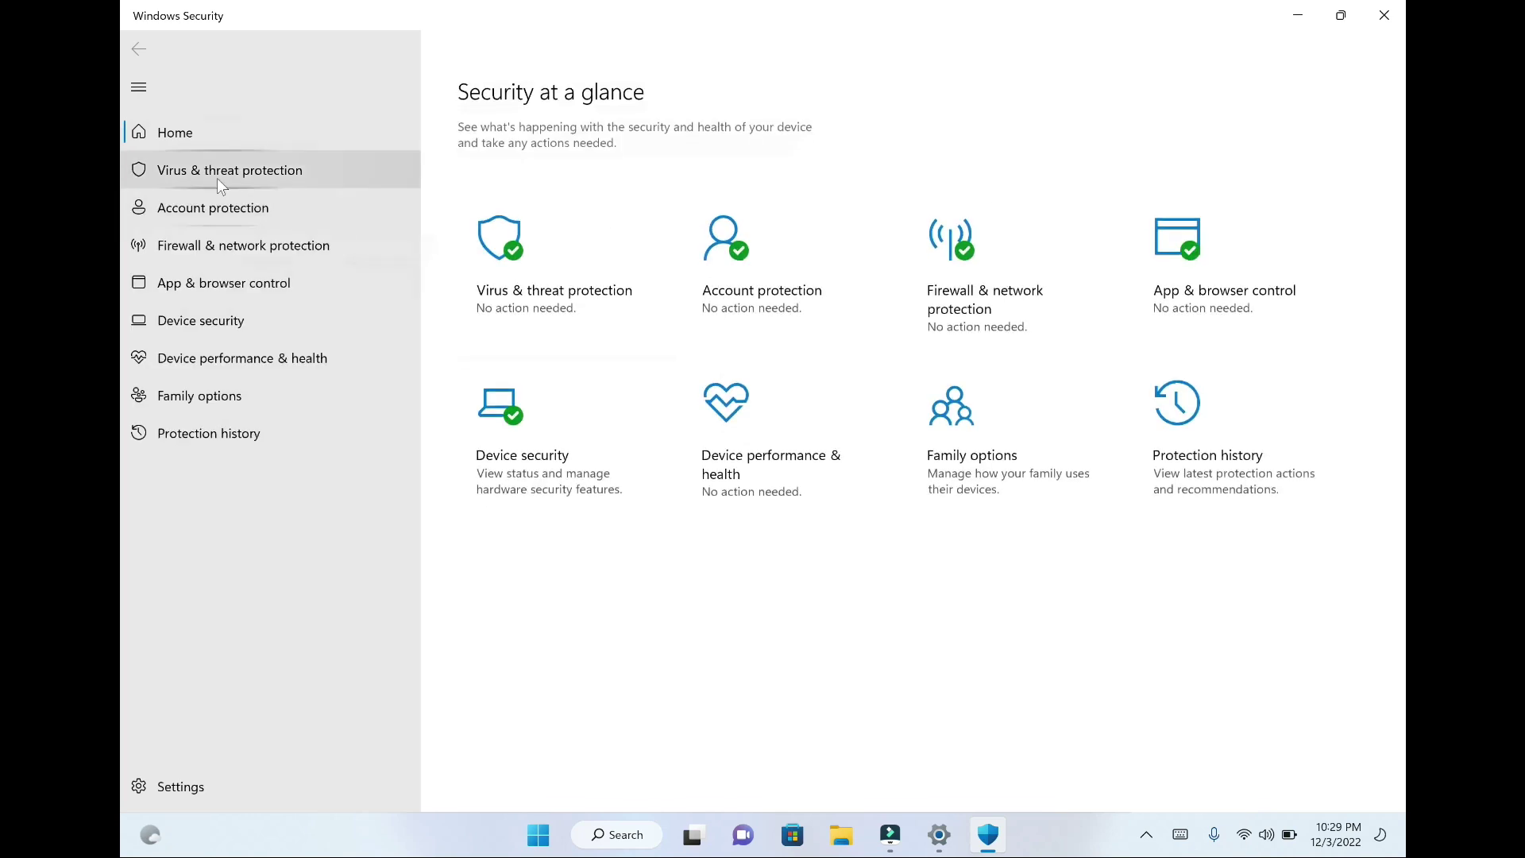
Run a Full scan from Virus & threat protection scan options
{"action": "left_click", "coordinate": [230, 177]}
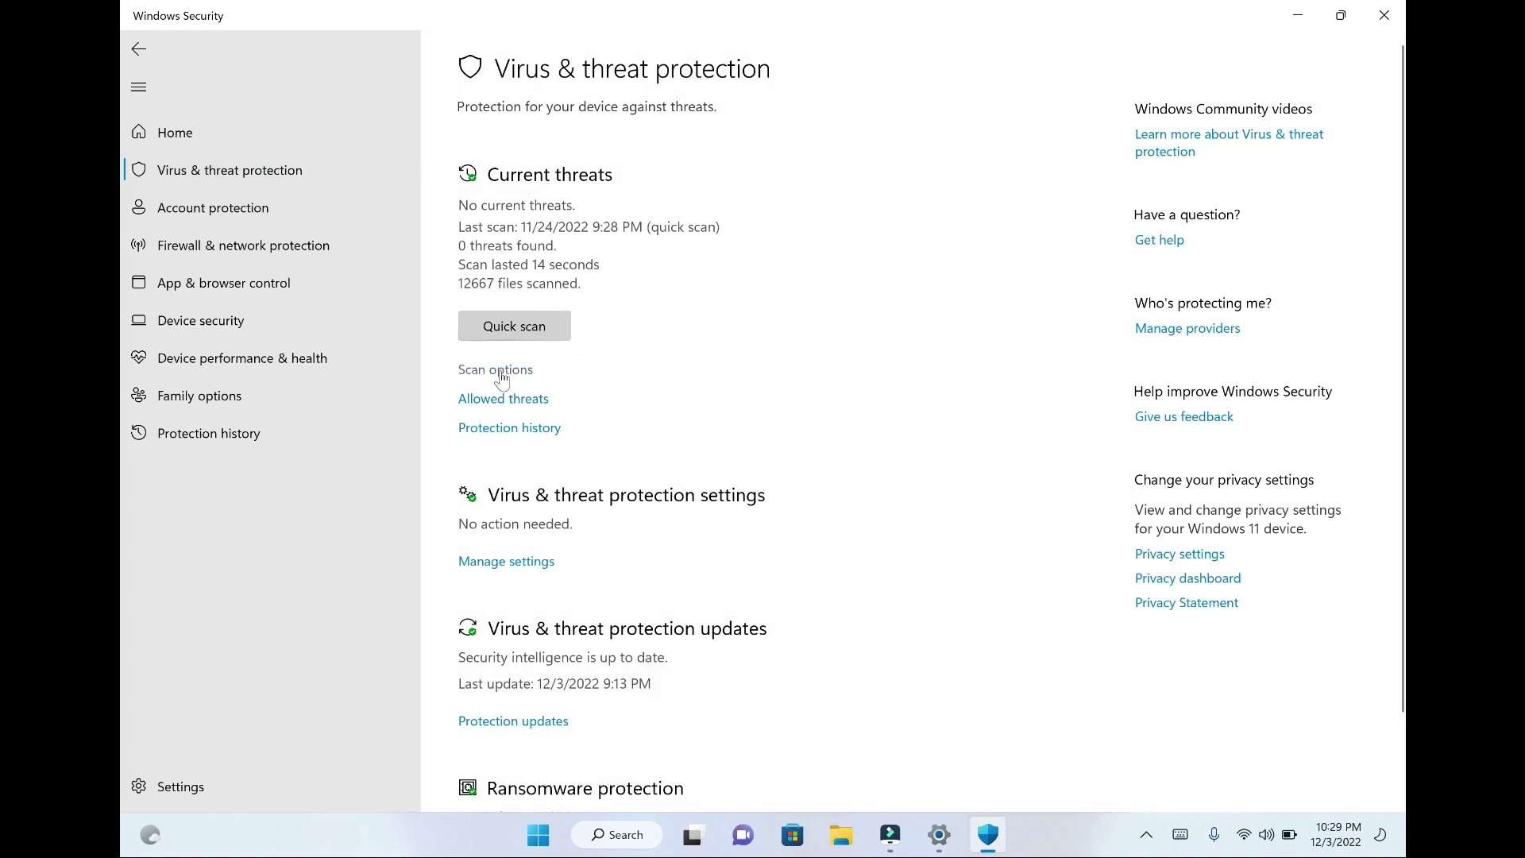
{"action": "left_click", "coordinate": [509, 371]}
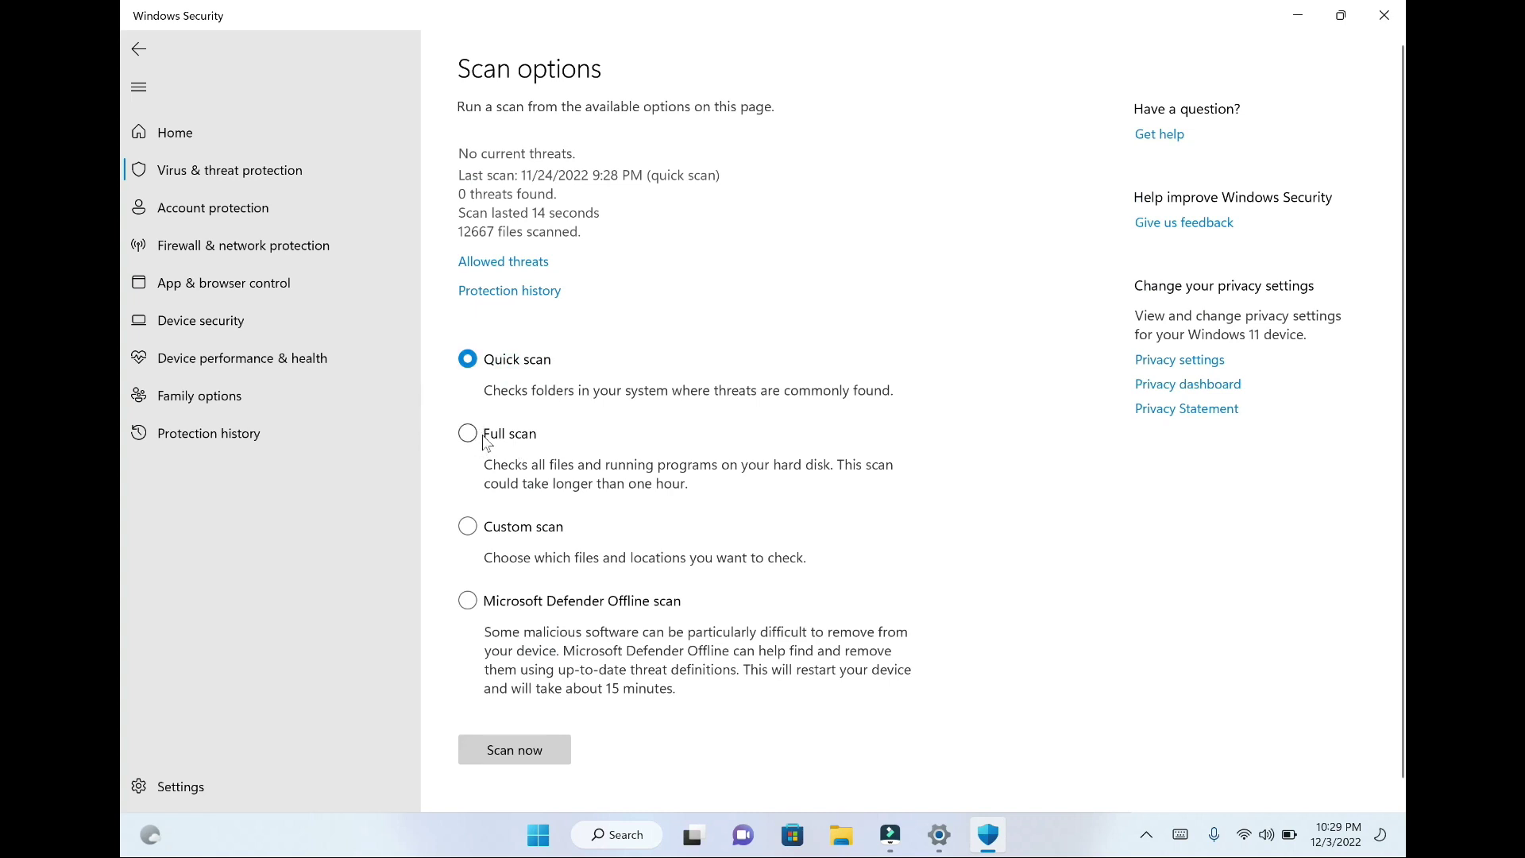
{"action": "left_click", "coordinate": [468, 434]}
{"action": "left_click", "coordinate": [520, 754]}
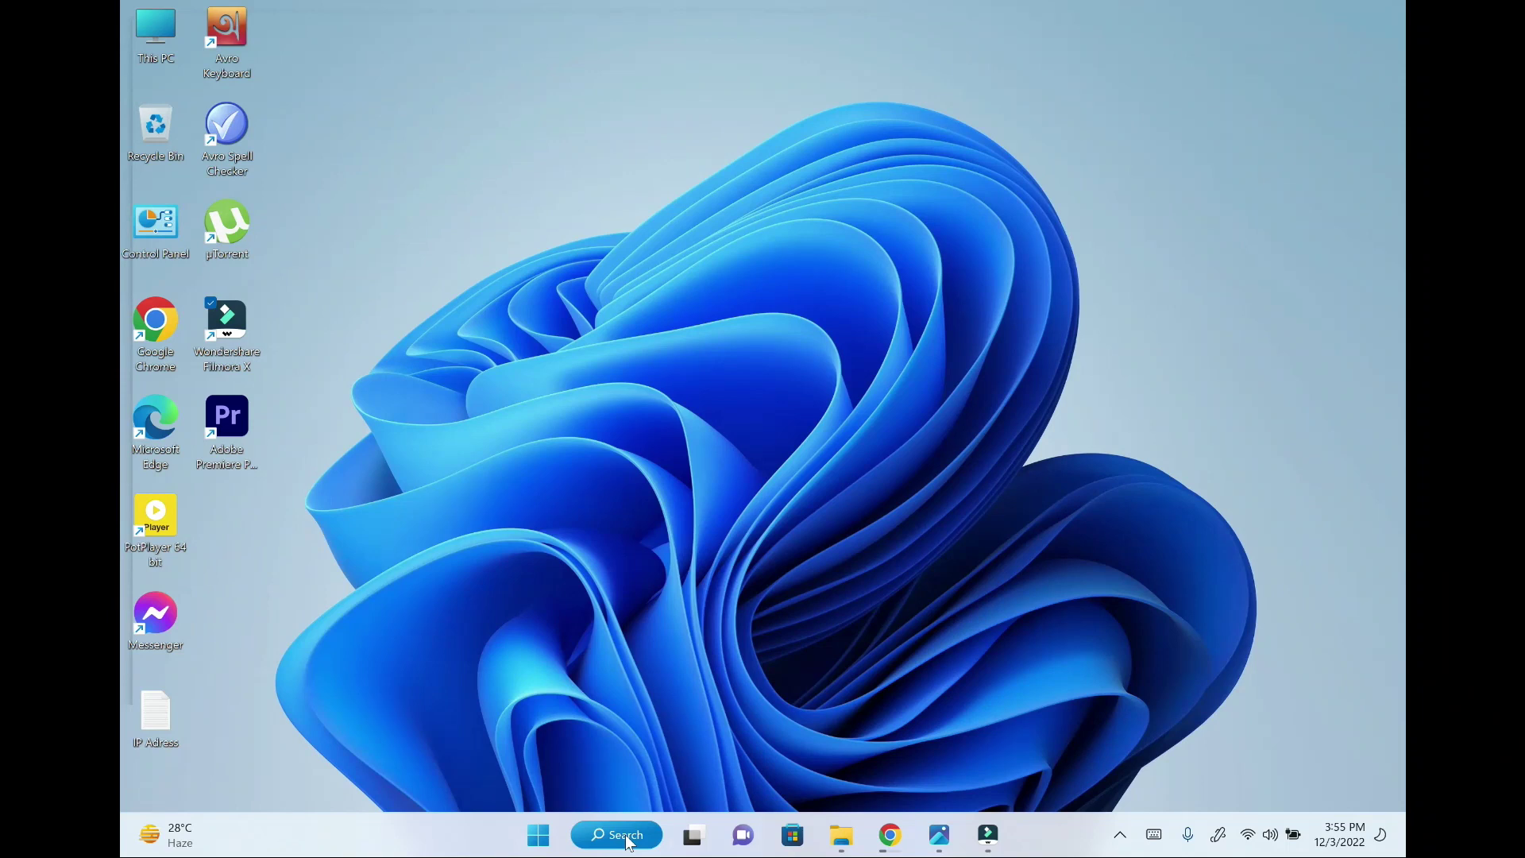
Launch Registry Editor by searching for 'regedit'
{"action": "left_click", "coordinate": [621, 835]}
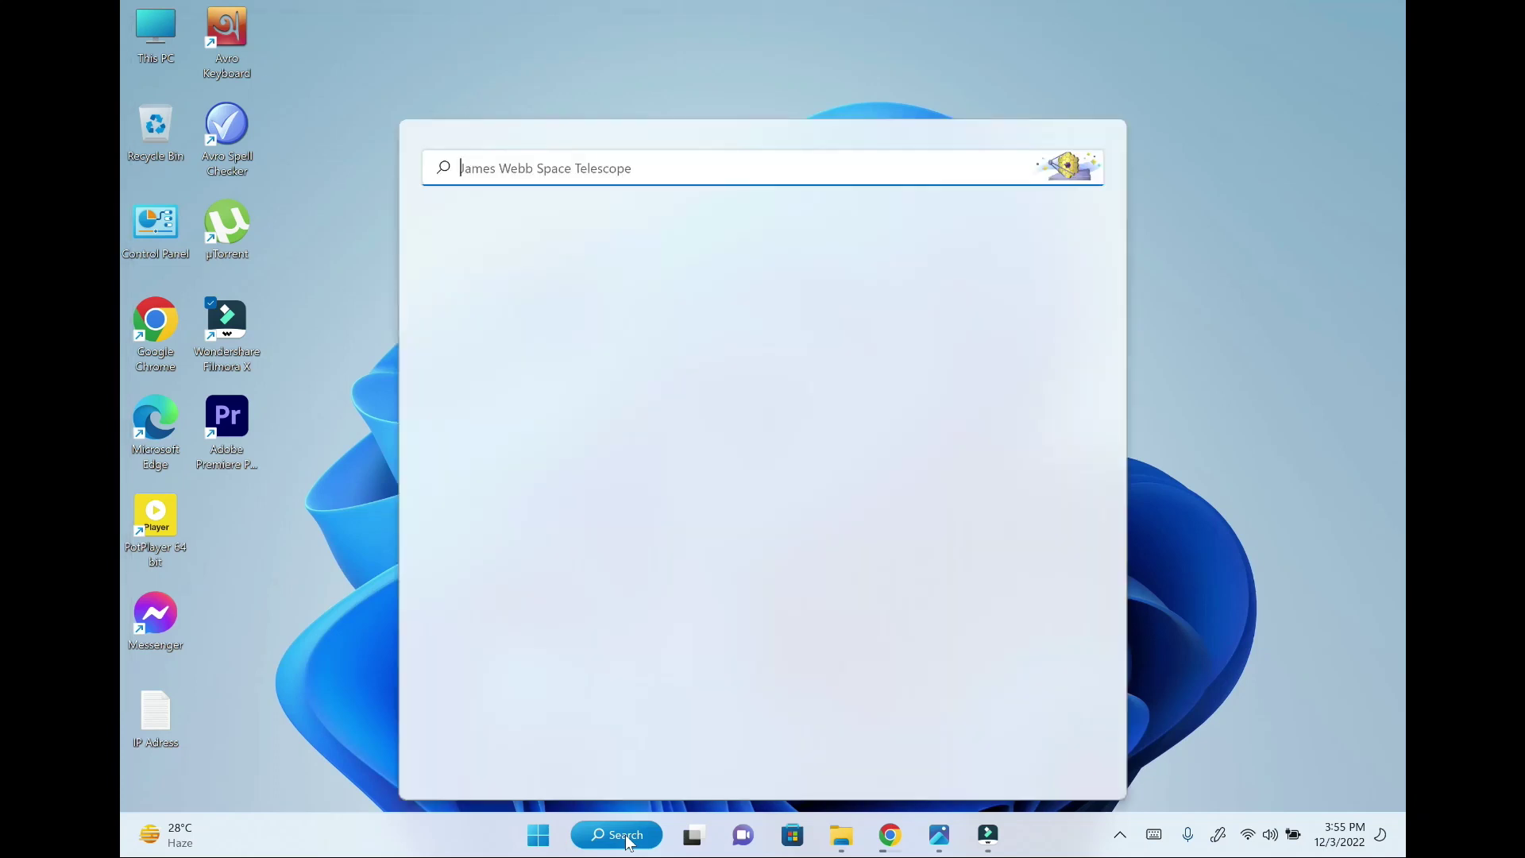
{"action": "type", "text": "rege"}
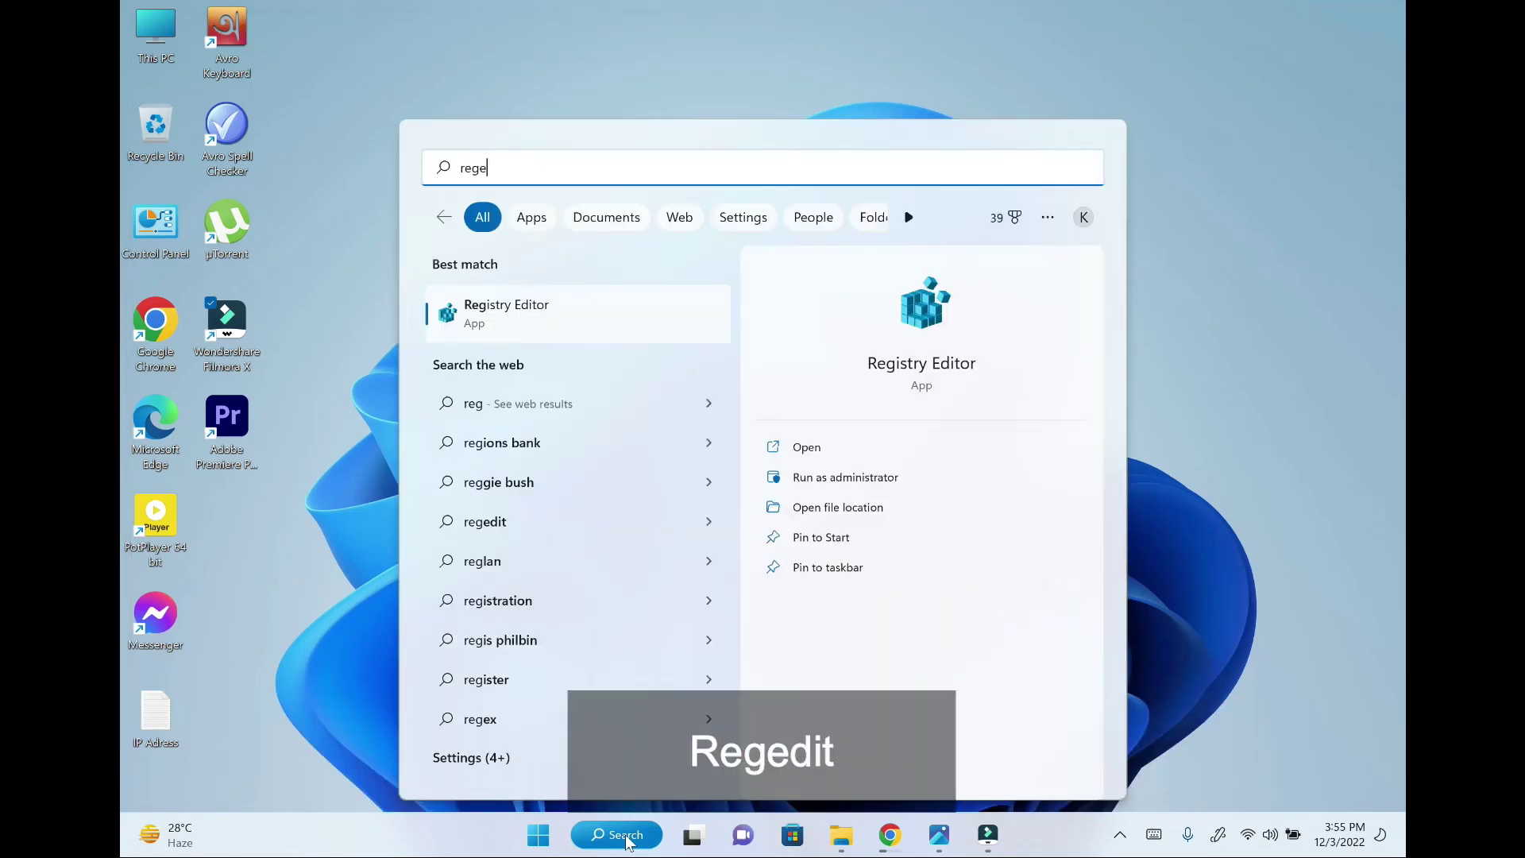
{"action": "type", "text": "dit"}
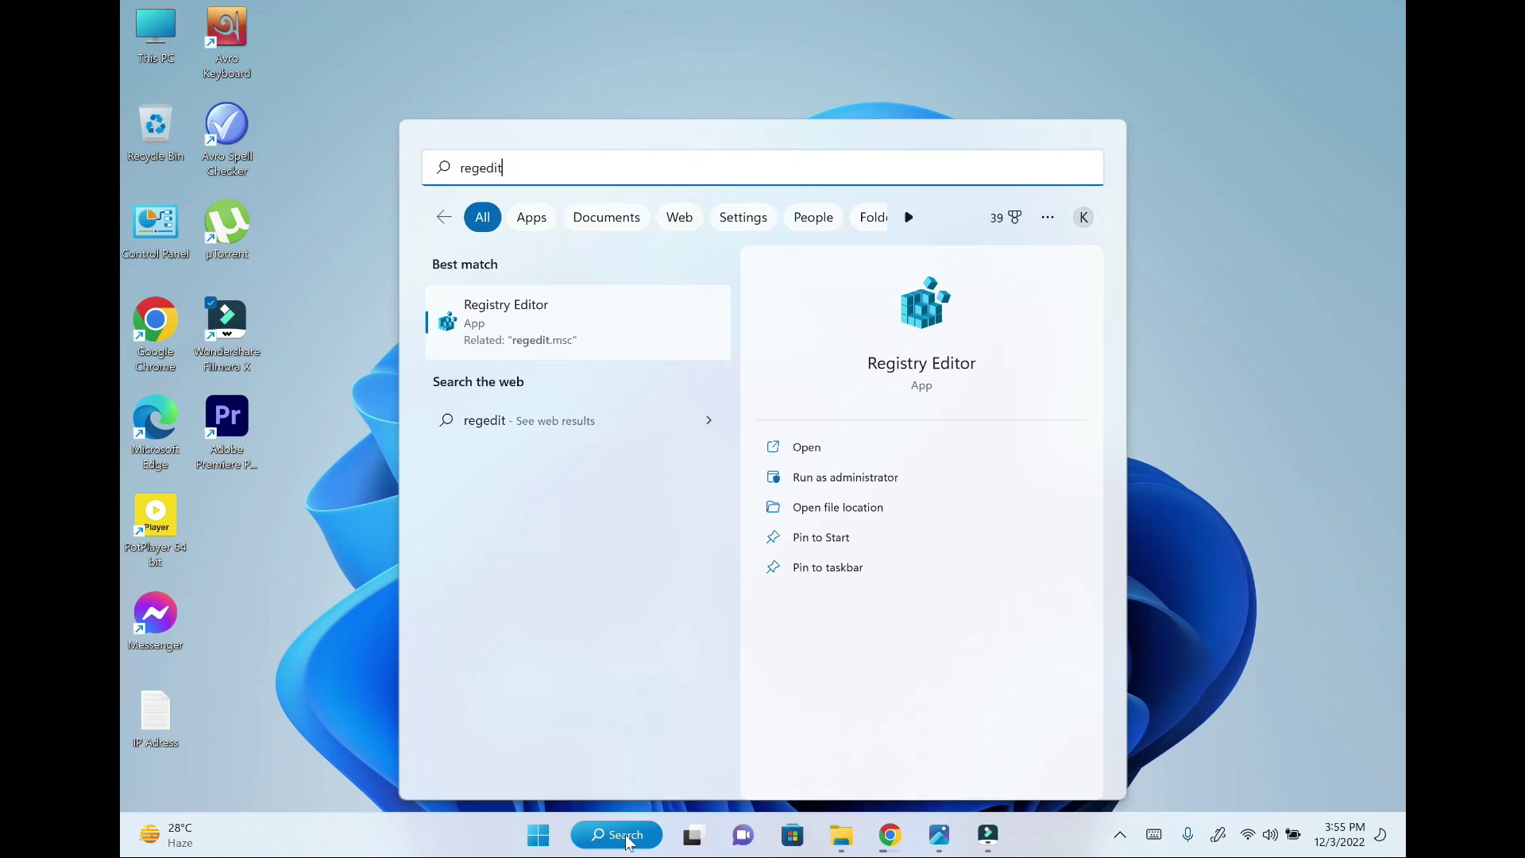
{"action": "key", "text": "Return"}
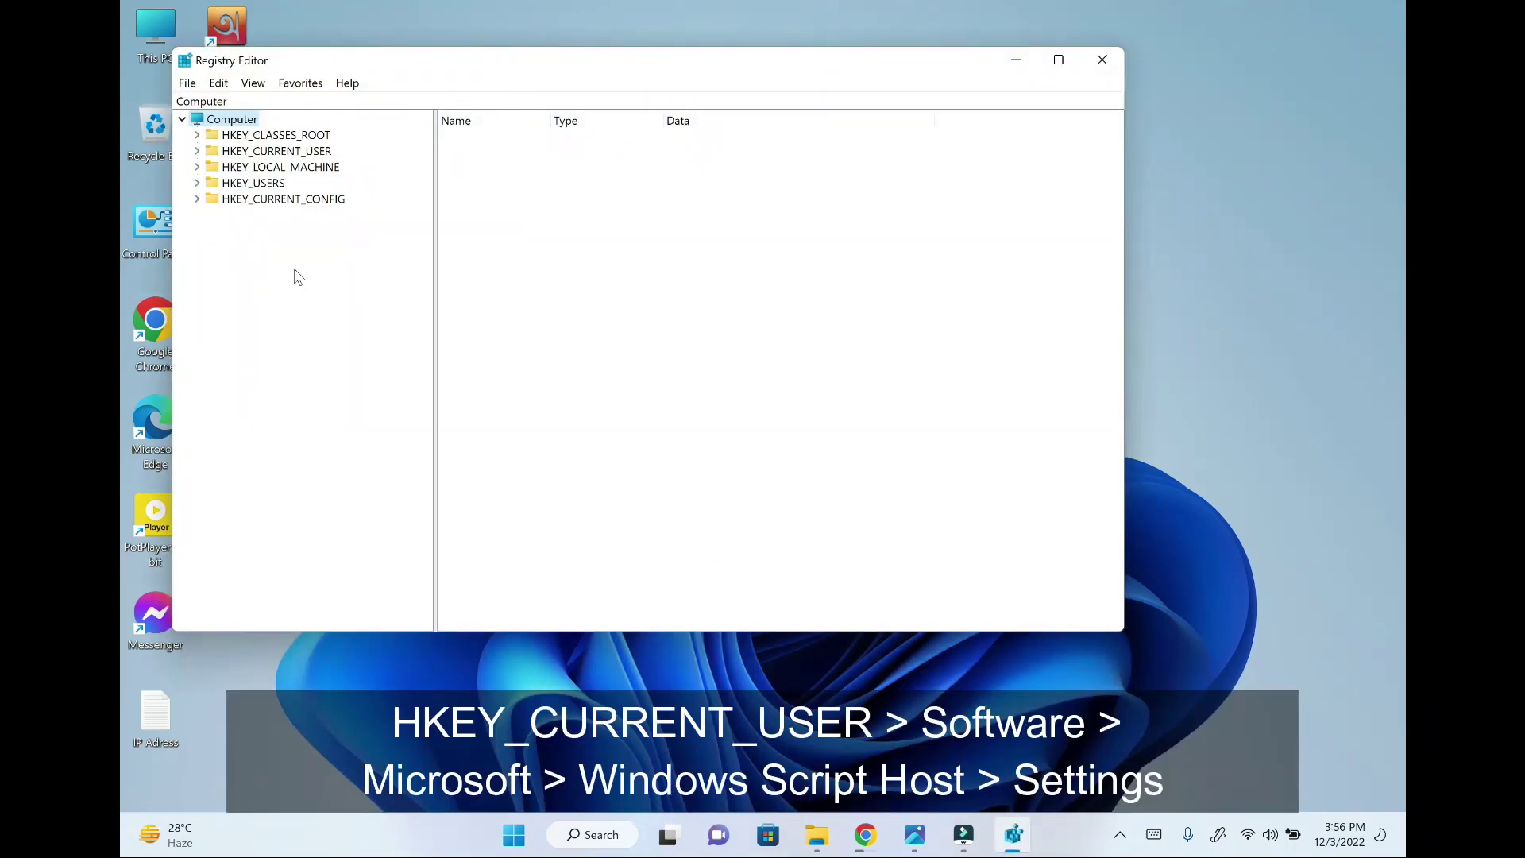
Navigate to HKEY_CURRENT_USER\Software\Microsoft\Windows Script Host\Settings
{"action": "double_click", "coordinate": [280, 154]}
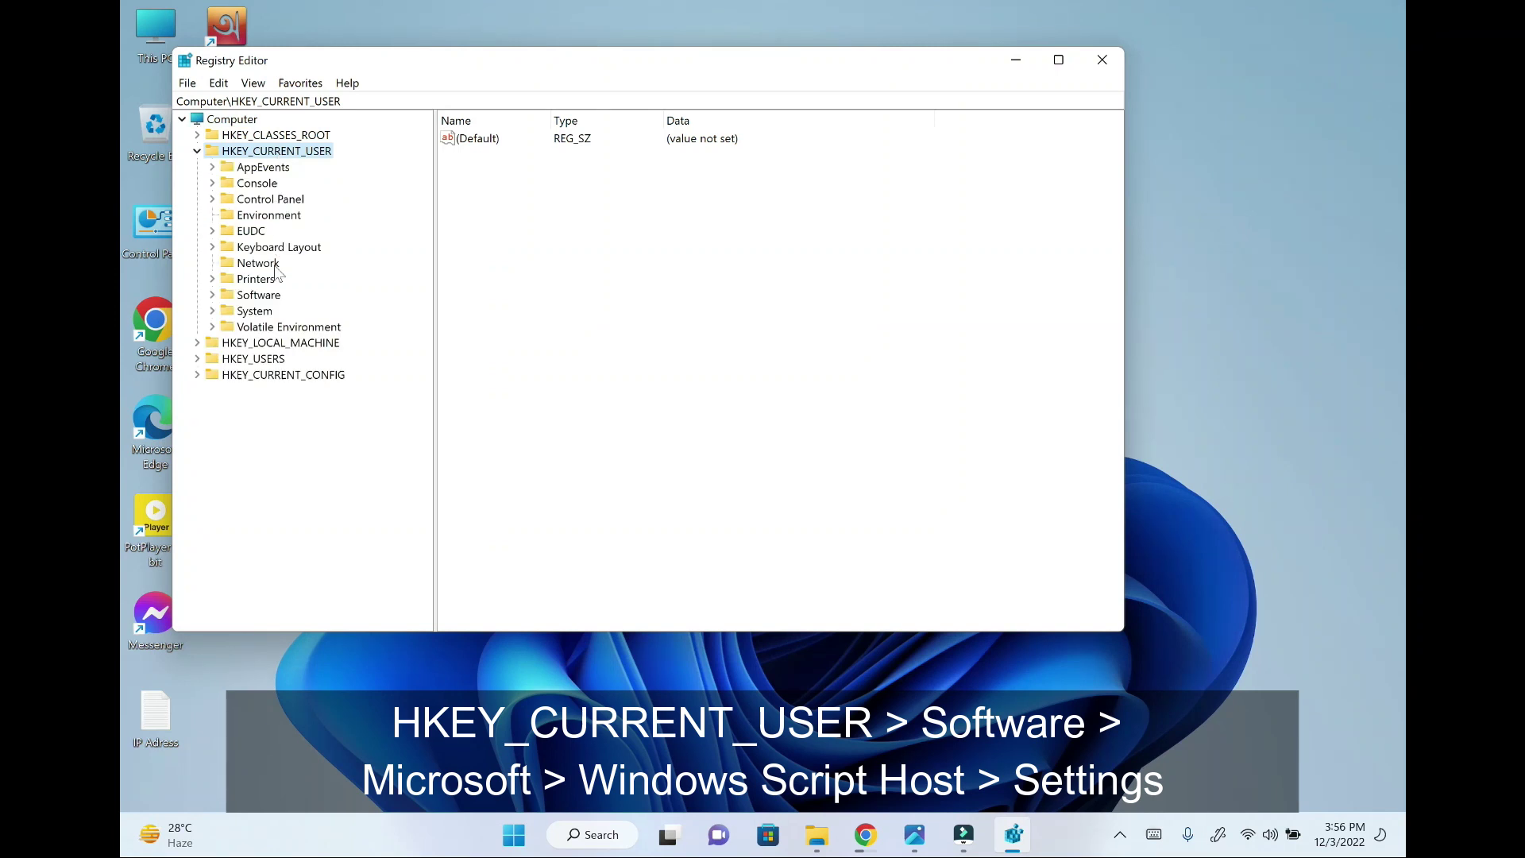
{"action": "double_click", "coordinate": [264, 297]}
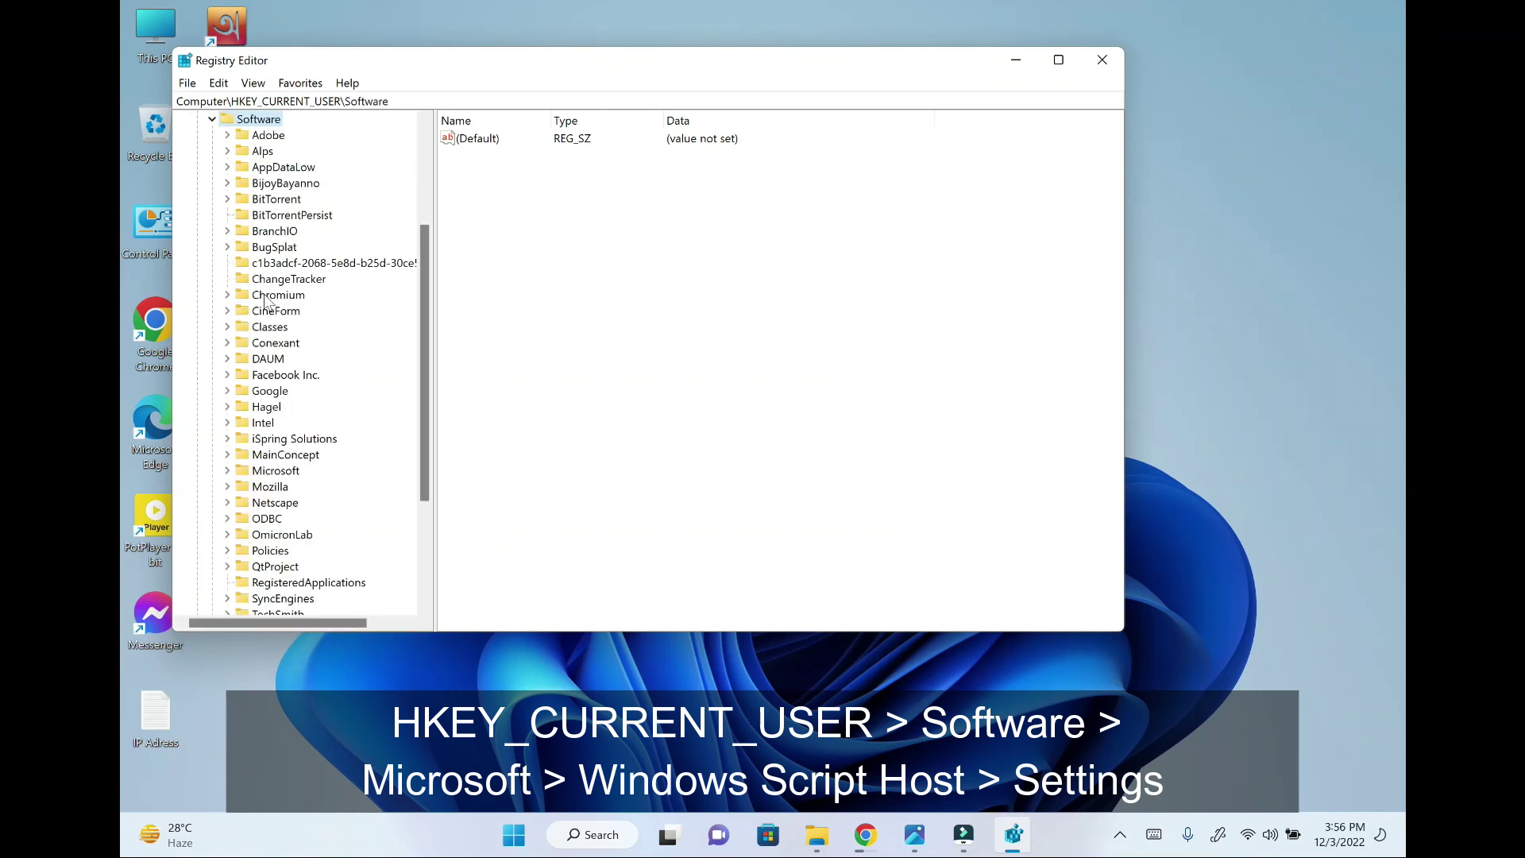
{"action": "scroll", "coordinate": [270, 298], "scroll_direction": "down", "scroll_amount": 2}
{"action": "scroll", "coordinate": [277, 296], "scroll_direction": "down", "scroll_amount": 1}
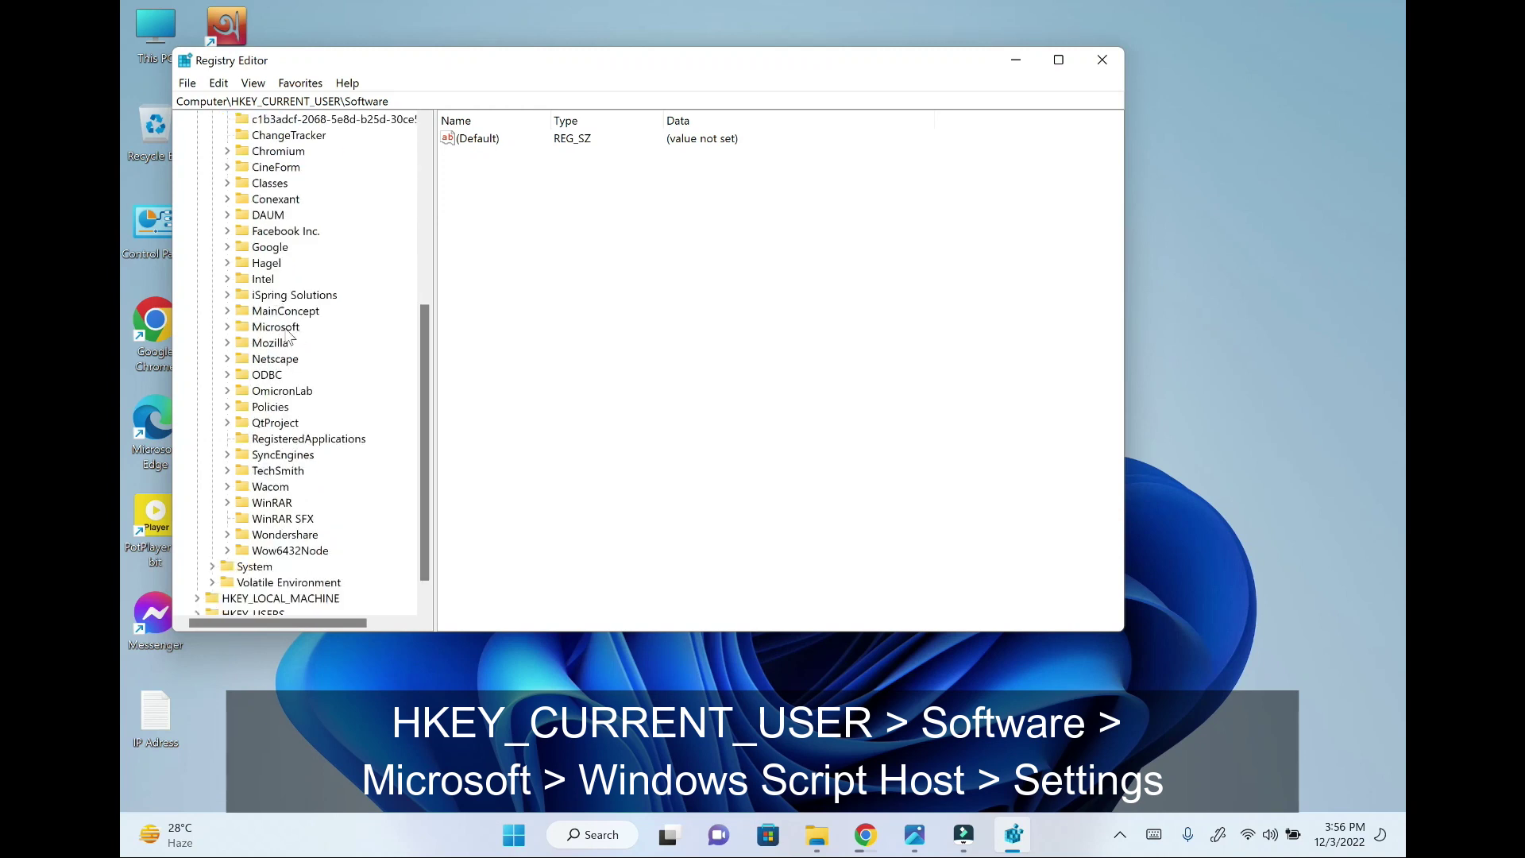
{"action": "double_click", "coordinate": [281, 328]}
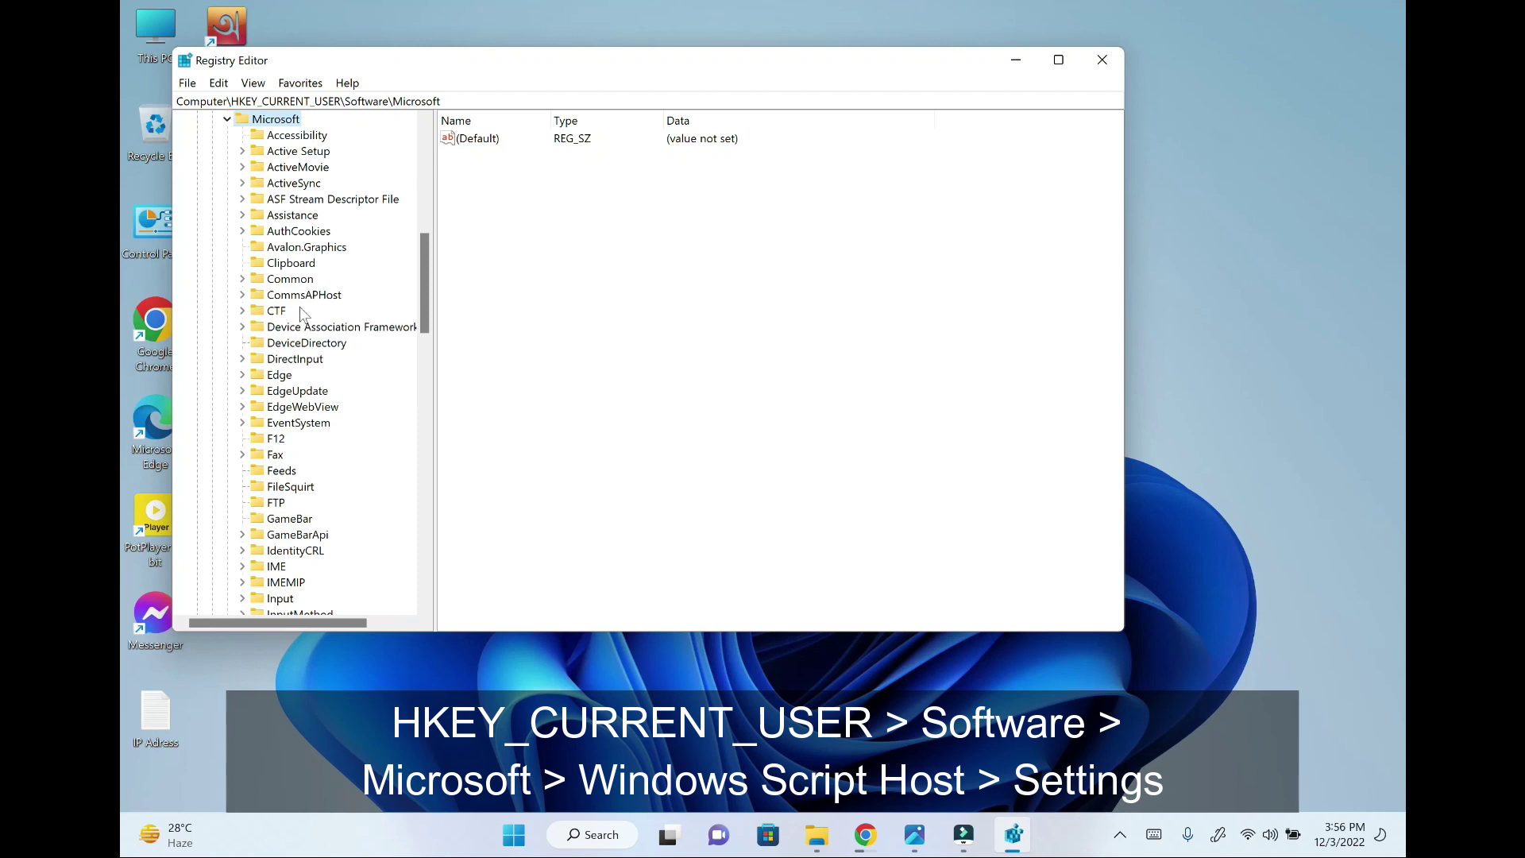
{"action": "scroll", "coordinate": [303, 313], "scroll_direction": "down", "scroll_amount": 3}
{"action": "scroll", "coordinate": [303, 329], "scroll_direction": "down", "scroll_amount": 5}
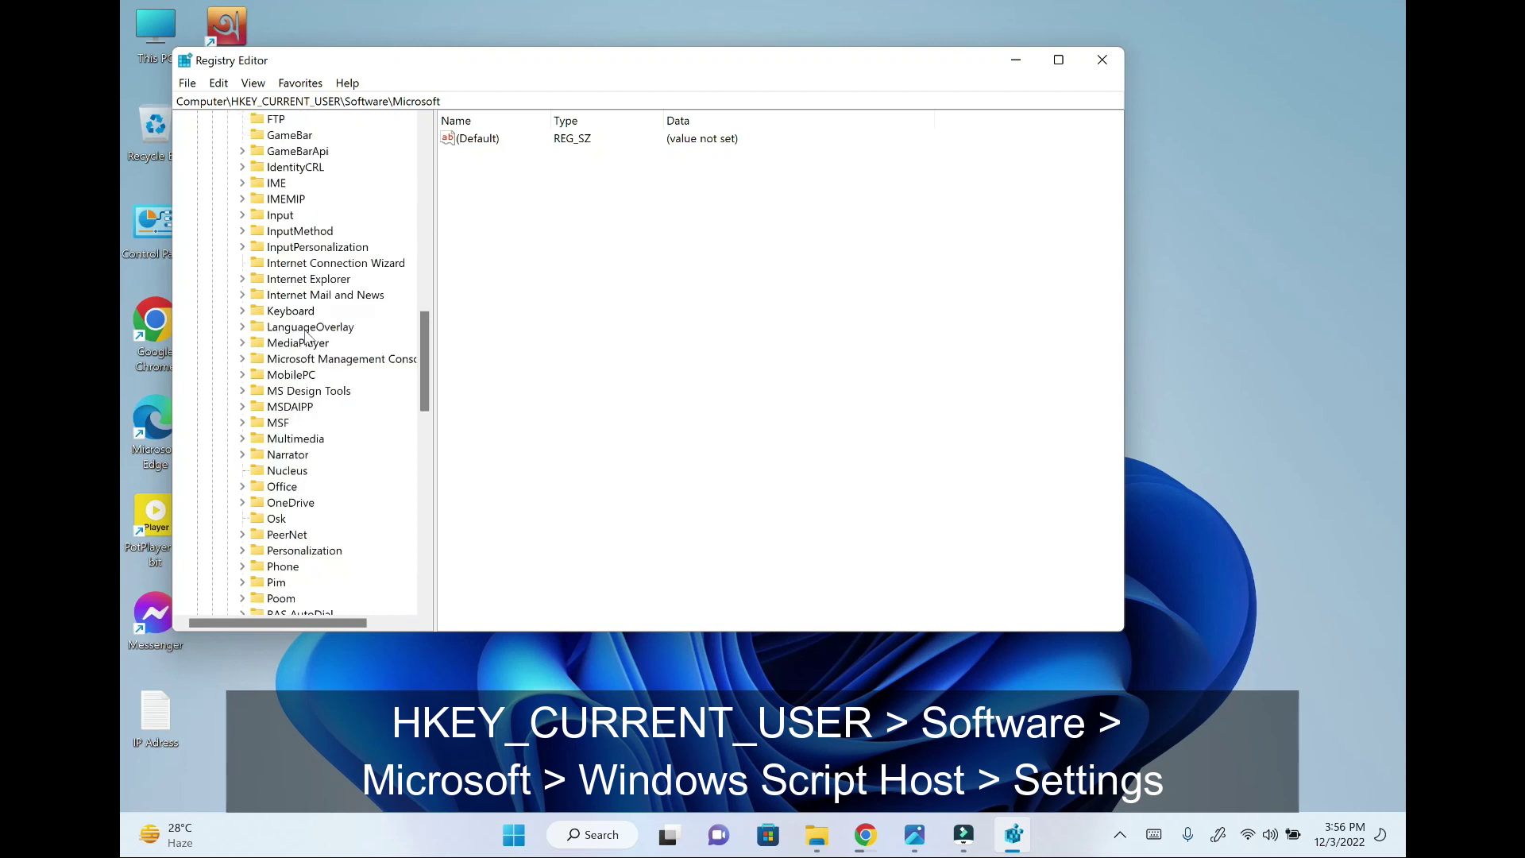
{"action": "scroll", "coordinate": [305, 332], "scroll_direction": "down", "scroll_amount": 2}
{"action": "scroll", "coordinate": [306, 334], "scroll_direction": "down", "scroll_amount": 6}
{"action": "scroll", "coordinate": [308, 339], "scroll_direction": "down", "scroll_amount": 4}
{"action": "scroll", "coordinate": [307, 345], "scroll_direction": "down", "scroll_amount": 3}
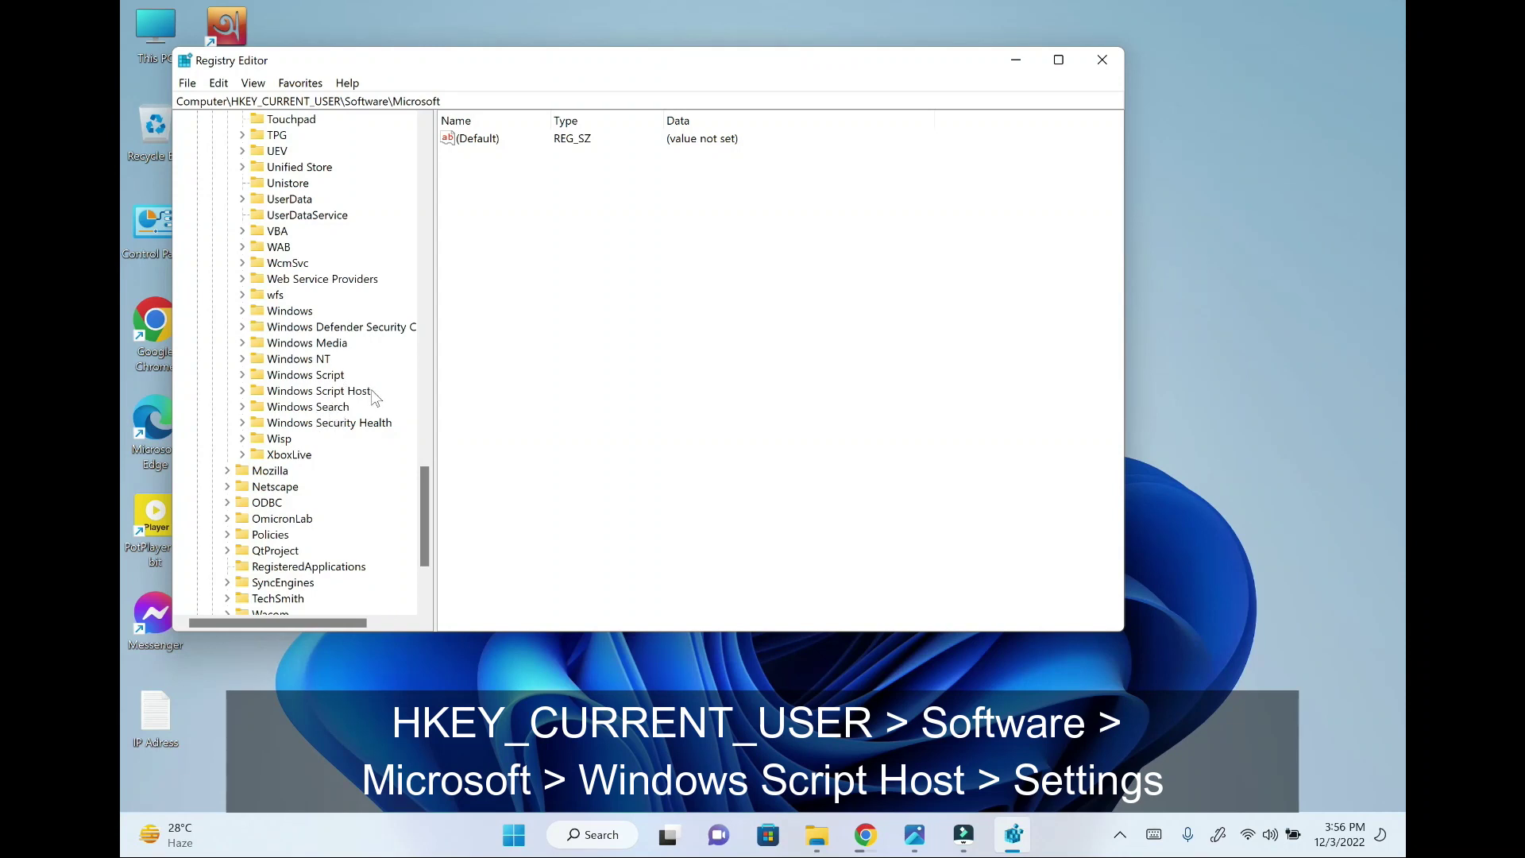
{"action": "left_click", "coordinate": [339, 393]}
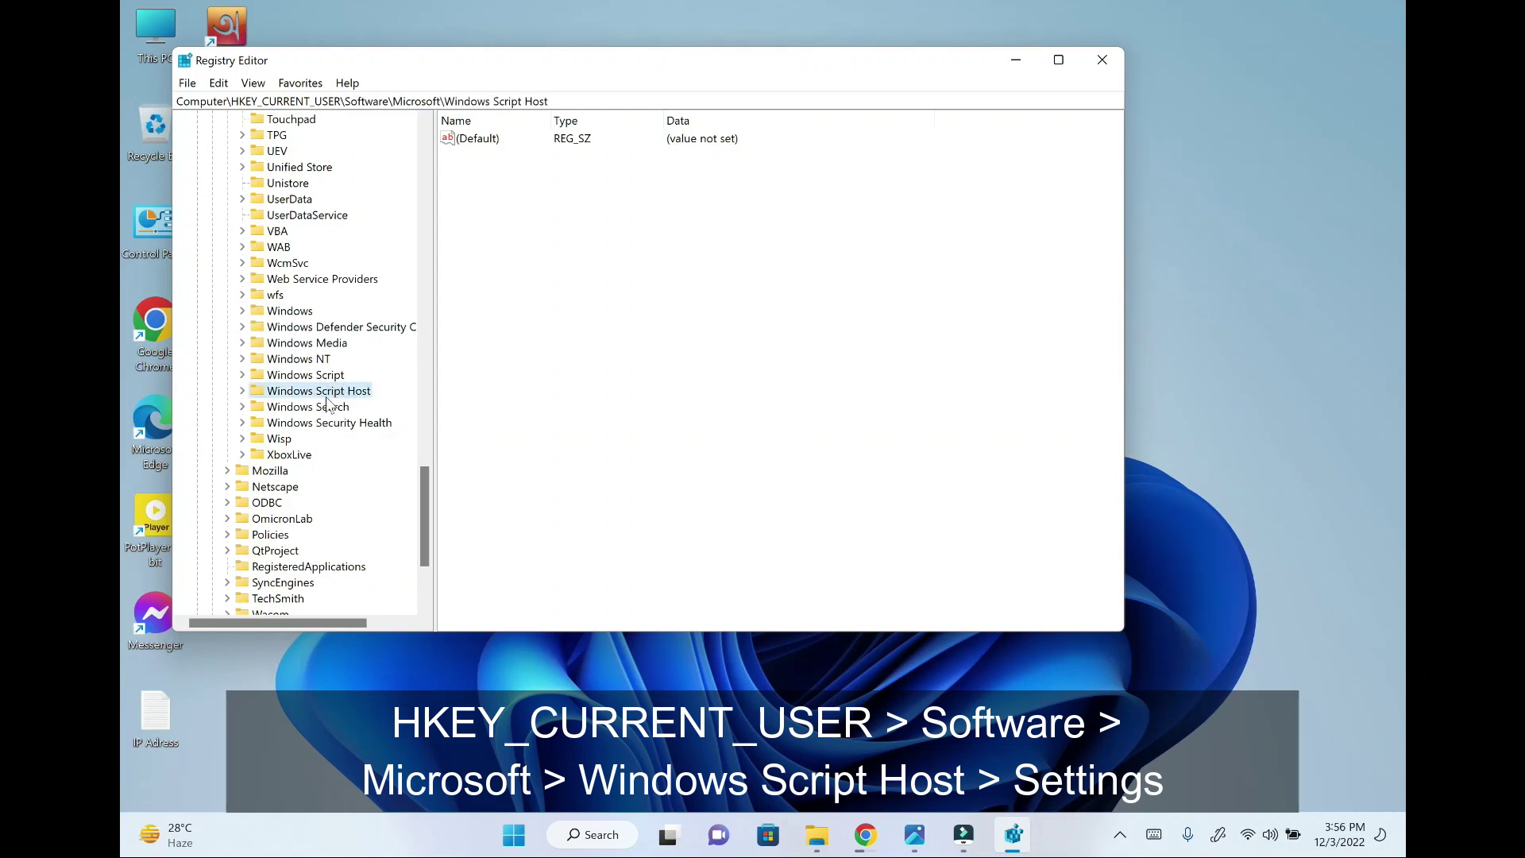
{"action": "double_click", "coordinate": [326, 393]}
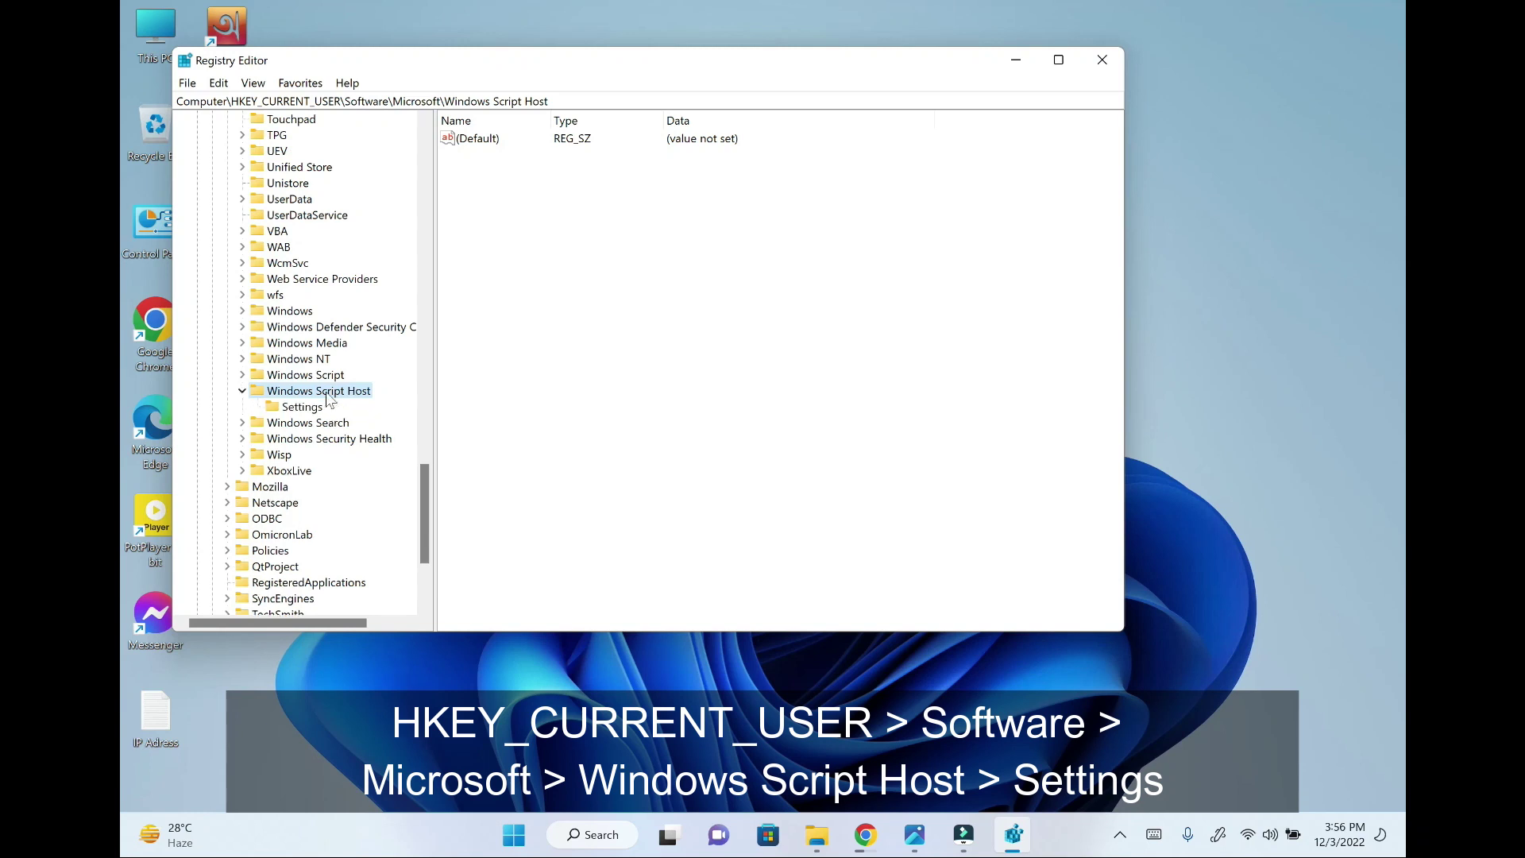
{"action": "left_click", "coordinate": [306, 409]}
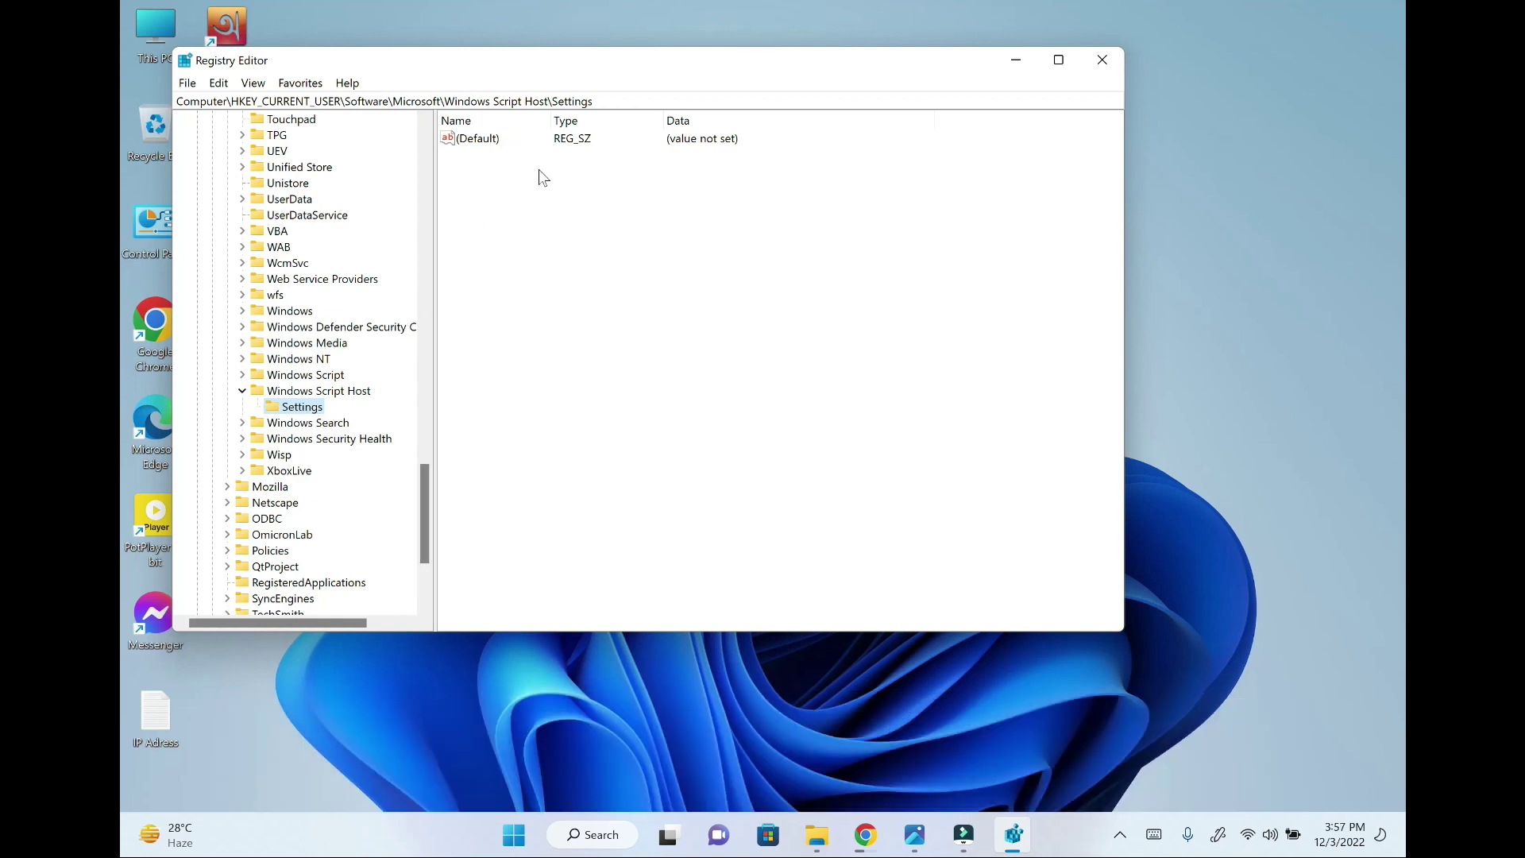
Create a DWORD (32-bit) value named 'Enabled' in the Settings key
{"action": "left_click", "coordinate": [538, 175]}
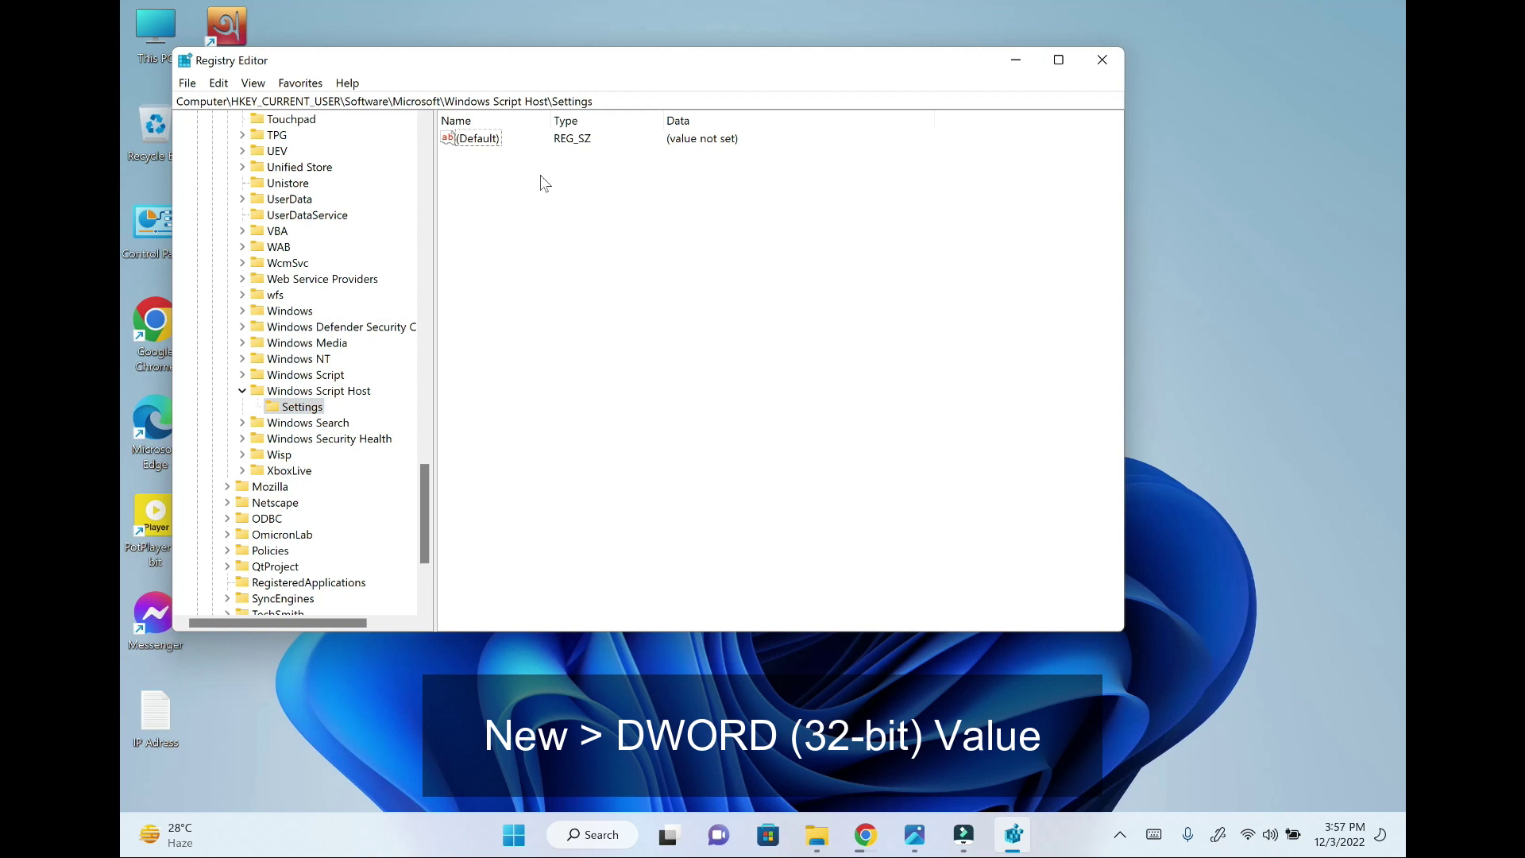
{"action": "right_click", "coordinate": [538, 179]}
{"action": "left_click", "coordinate": [579, 190]}
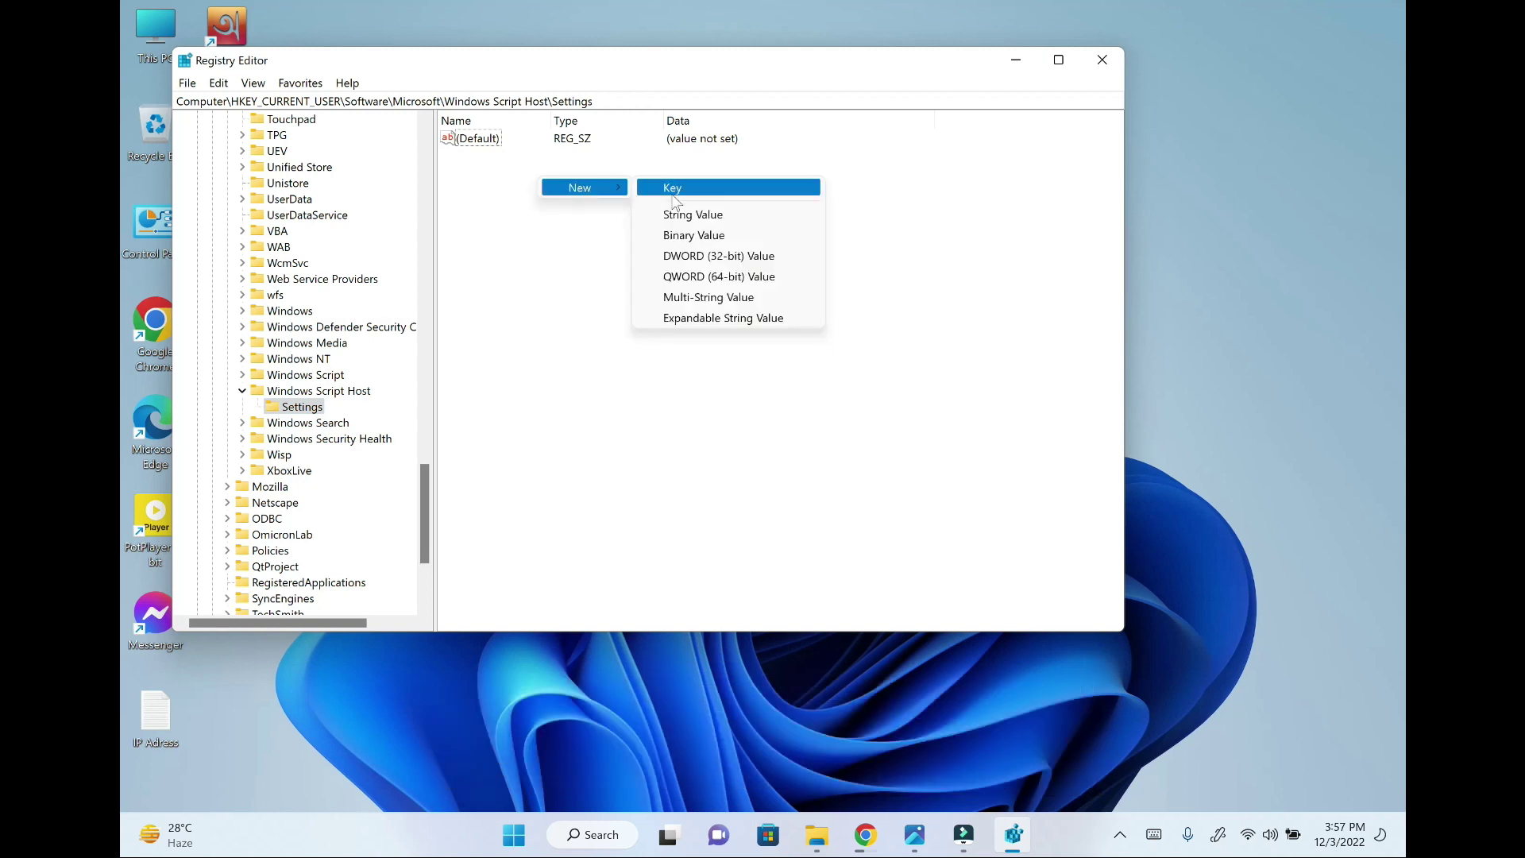
{"action": "left_click", "coordinate": [705, 258]}
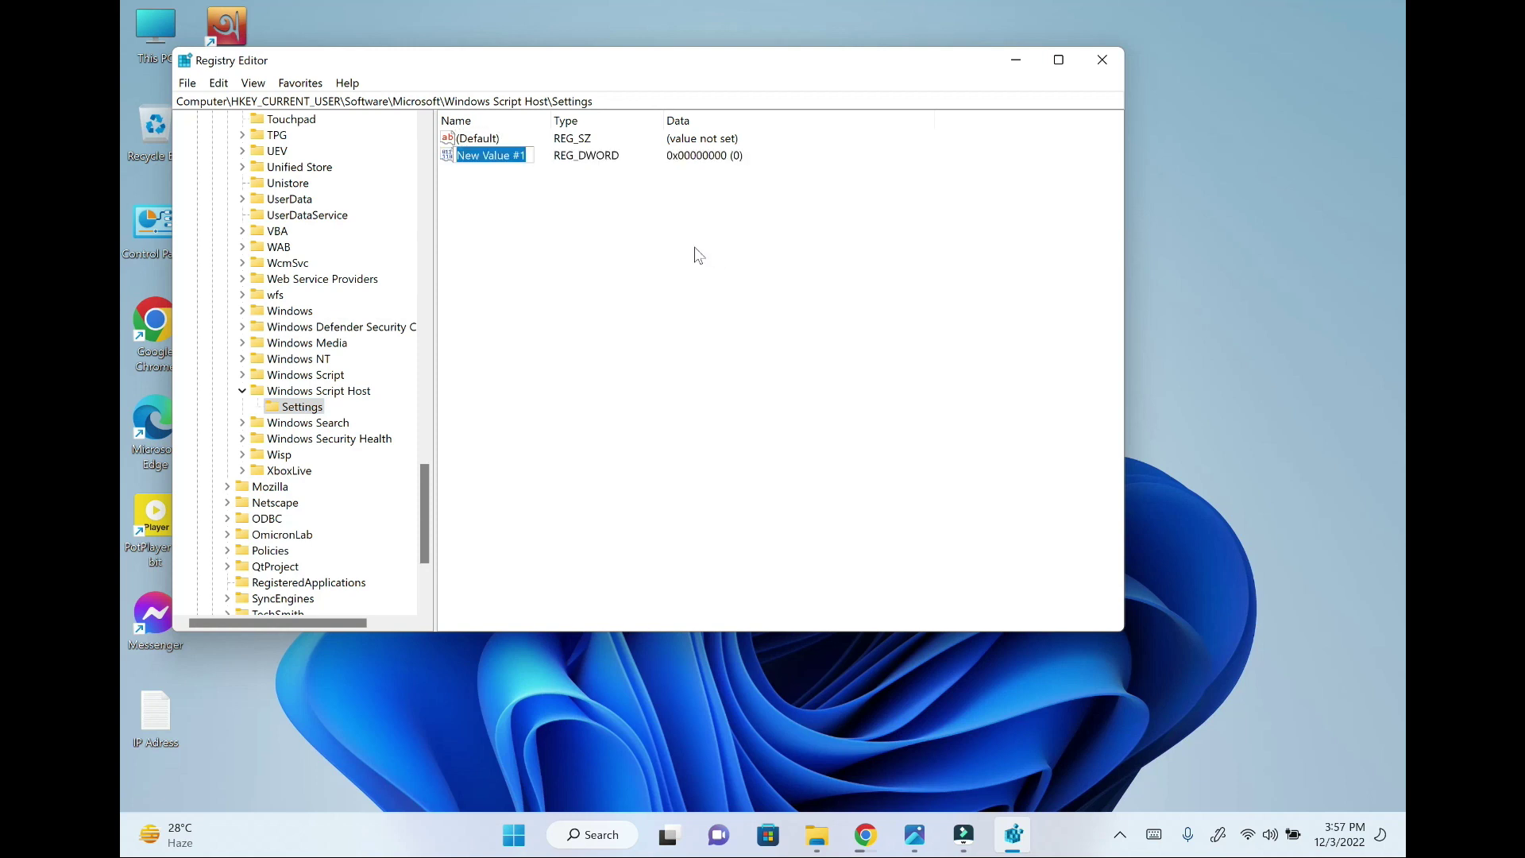
{"action": "type", "text": "E"}
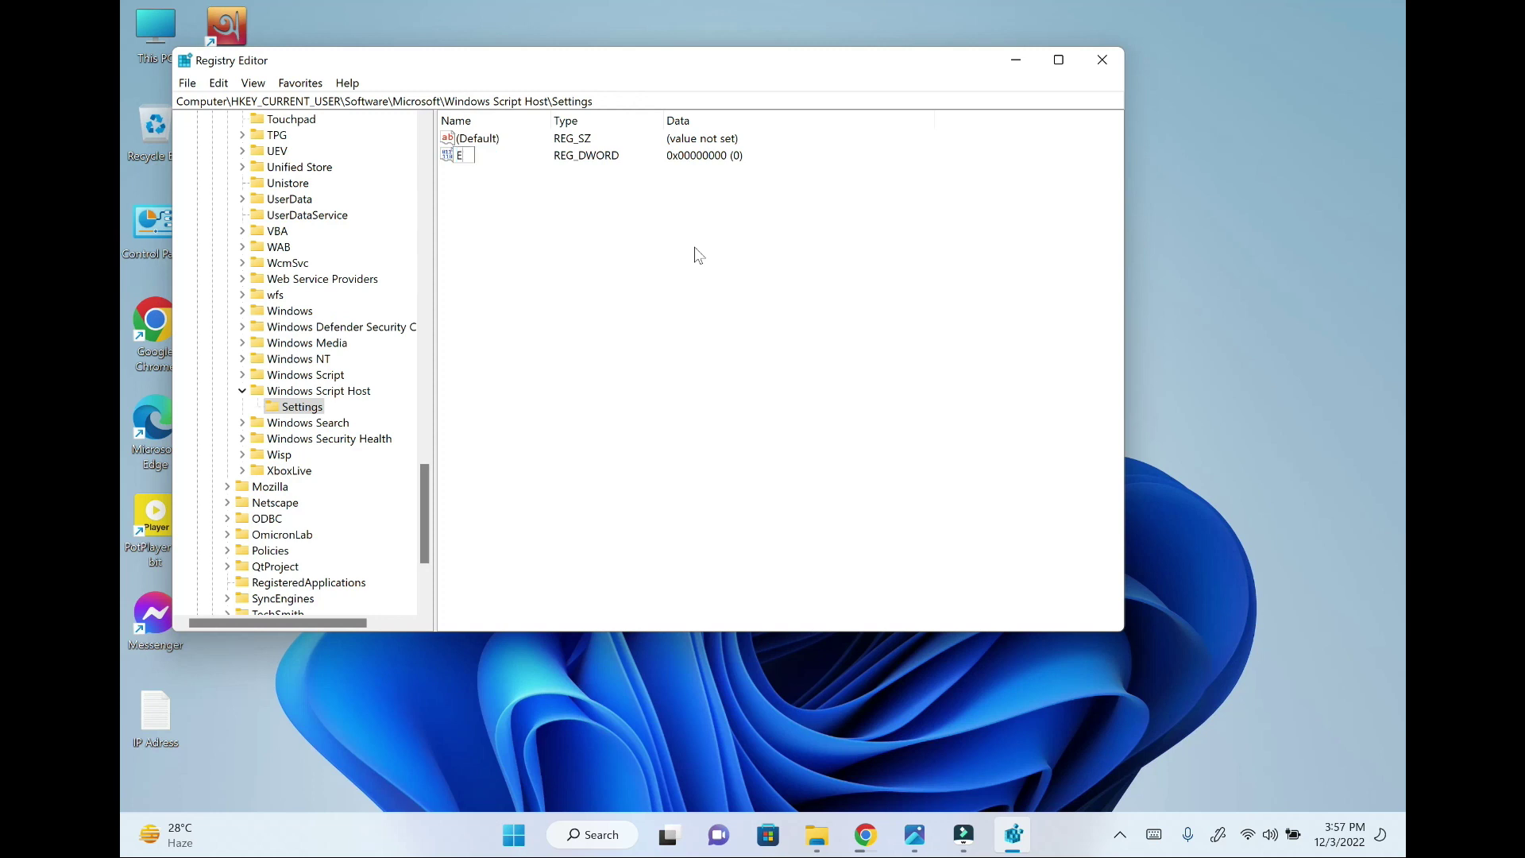
{"action": "type", "text": "nabled"}
{"action": "key", "text": "Return"}
{"action": "right_click", "coordinate": [476, 160]}
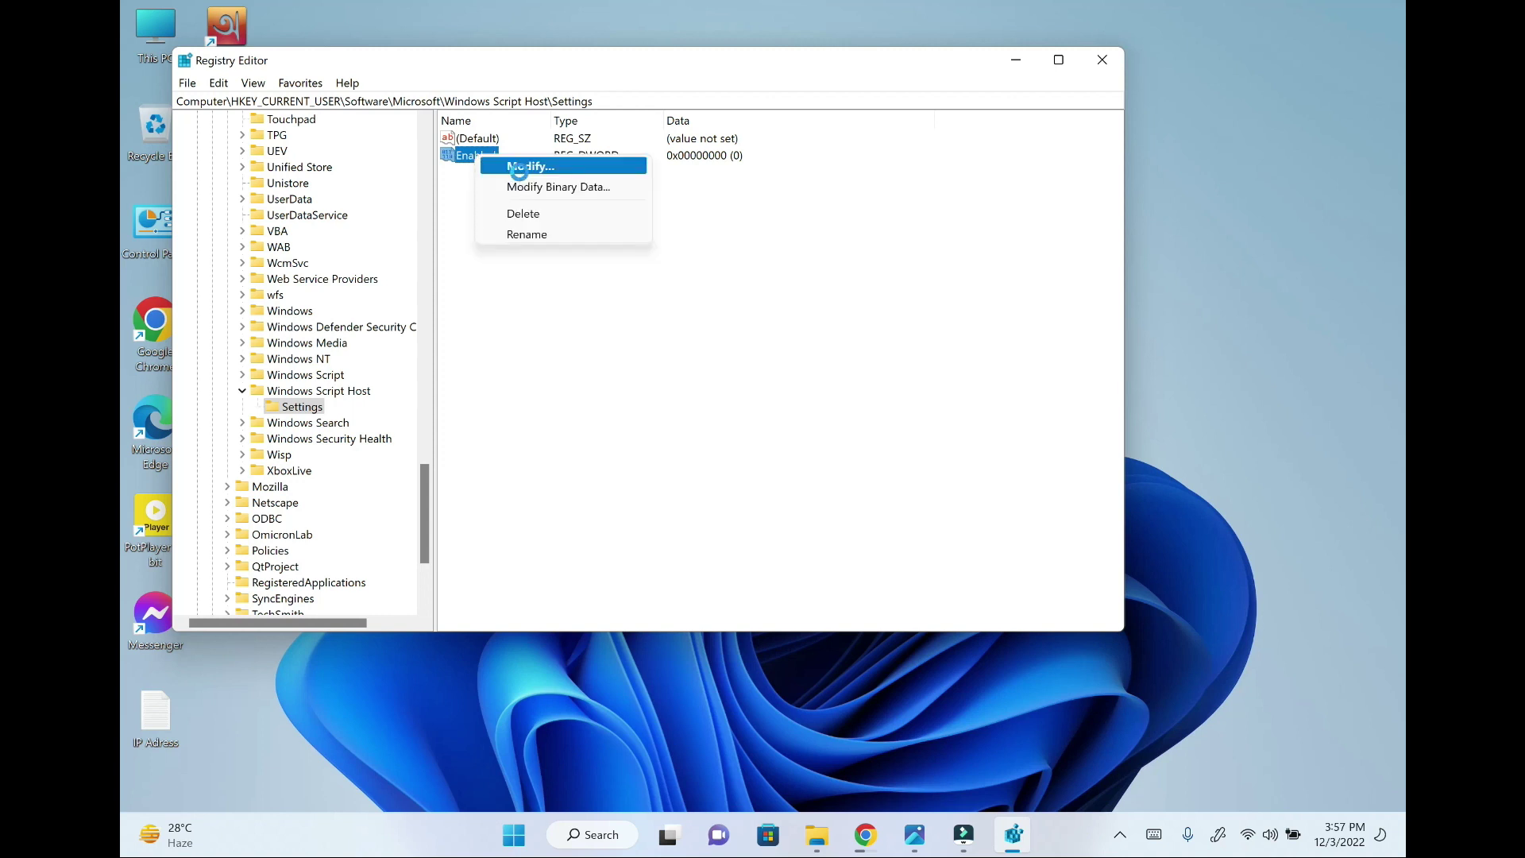
Change the Enabled value's data from 0 to 1
{"action": "left_click", "coordinate": [525, 167]}
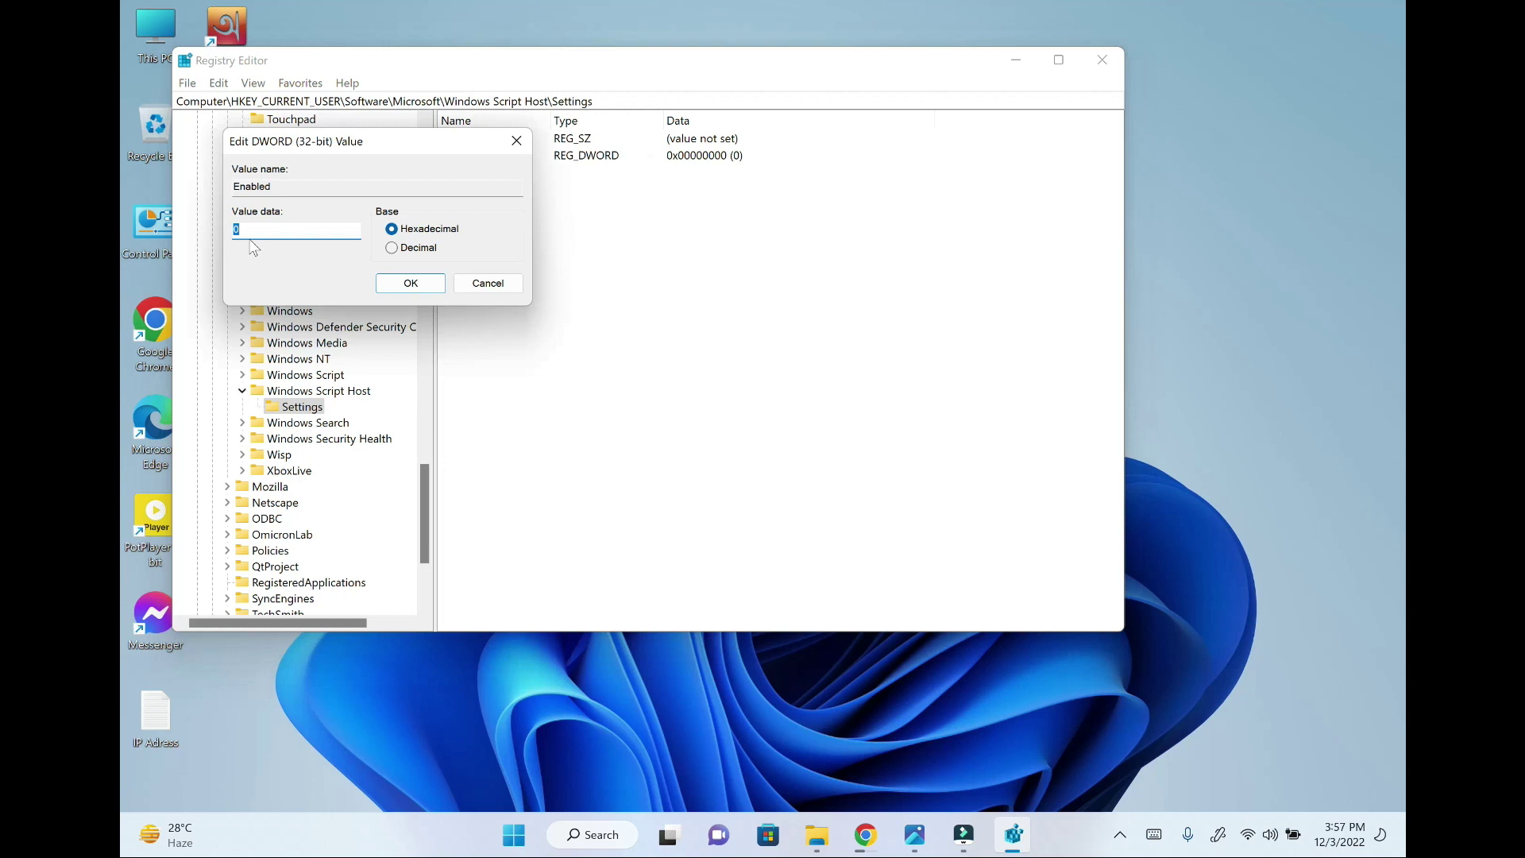
{"action": "type", "text": "1"}
{"action": "left_click", "coordinate": [405, 286]}
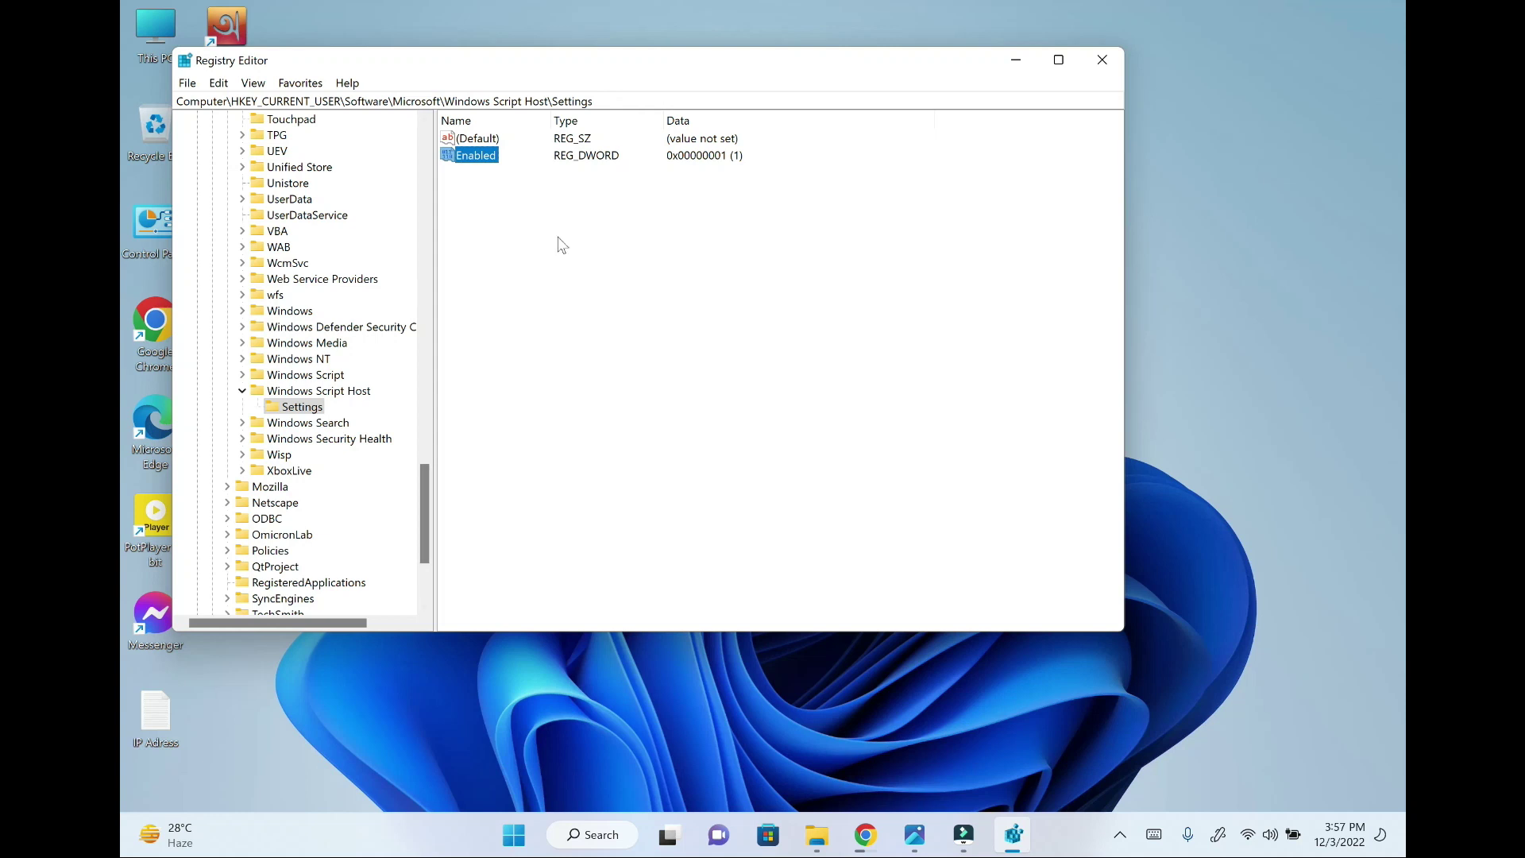
{"action": "left_click", "coordinate": [577, 240]}
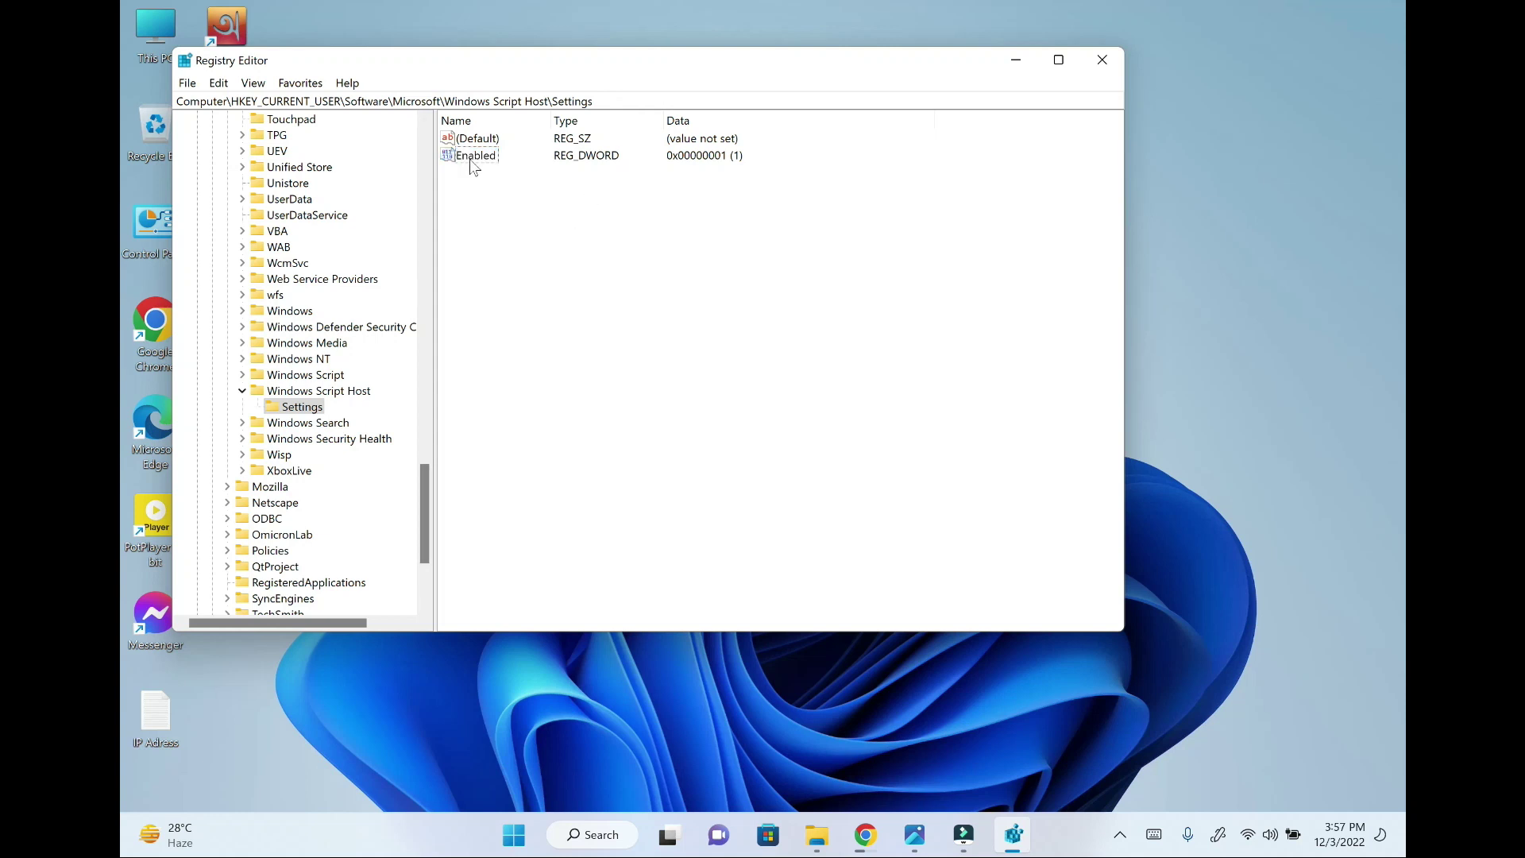